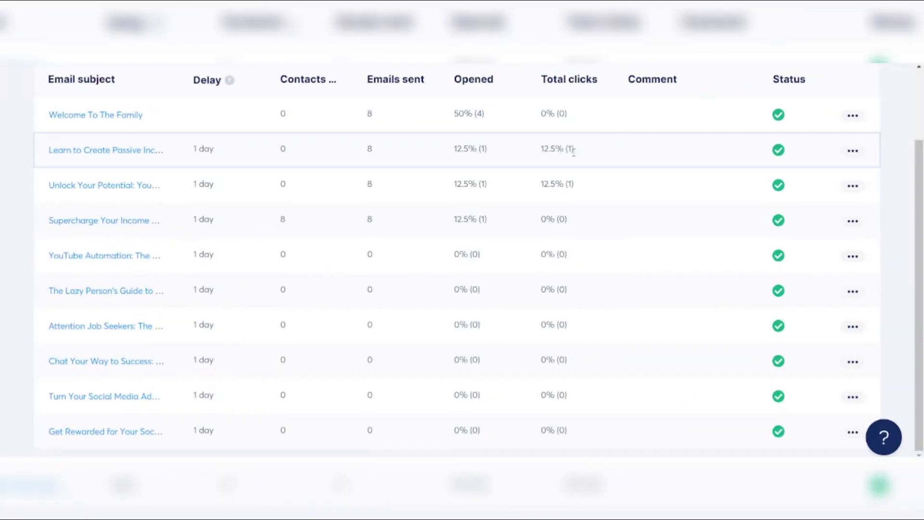
scroll(572, 154, up, 2)
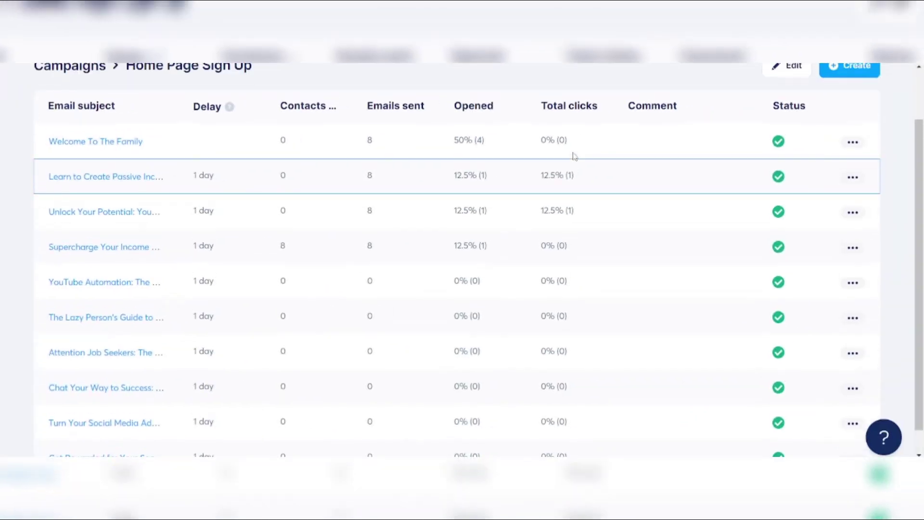
scroll(573, 154, down, 1)
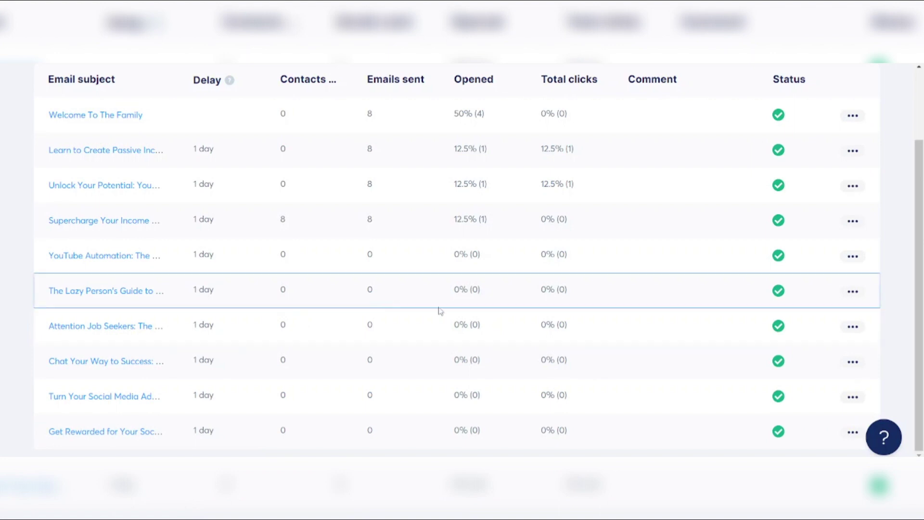
scroll(501, 298, up, 2)
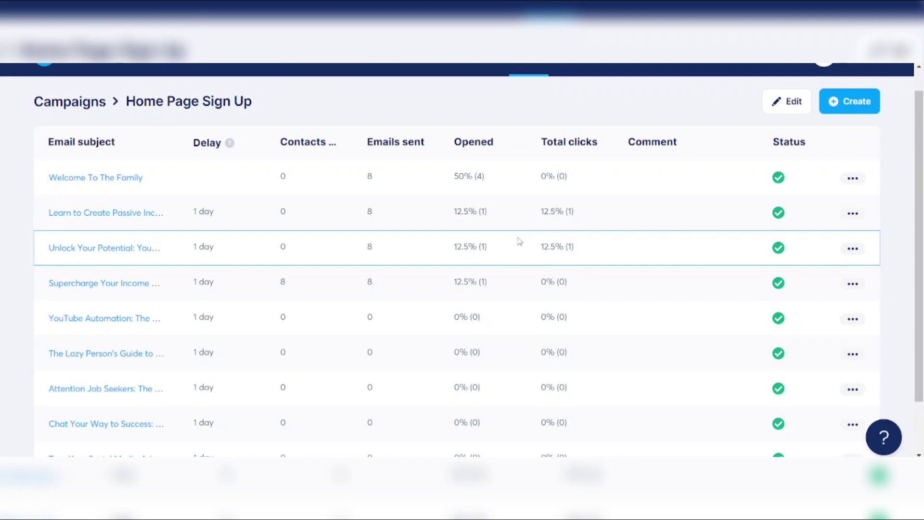
scroll(519, 242, up, 1)
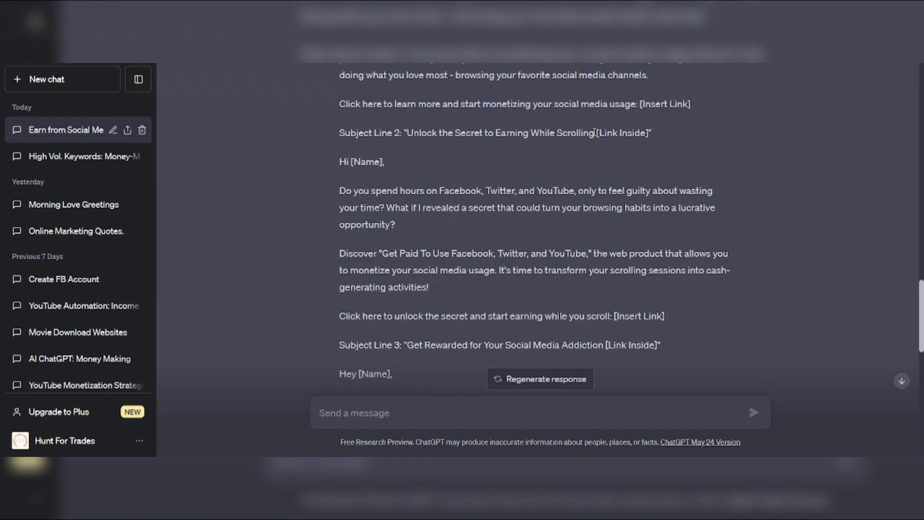
Create an email titled 'Unlock the Secret to Earning While Scrolling' from ChatGPT's Subject Line 2, then copy its body
drag(595, 132, 403, 140)
key(ctrl+c)
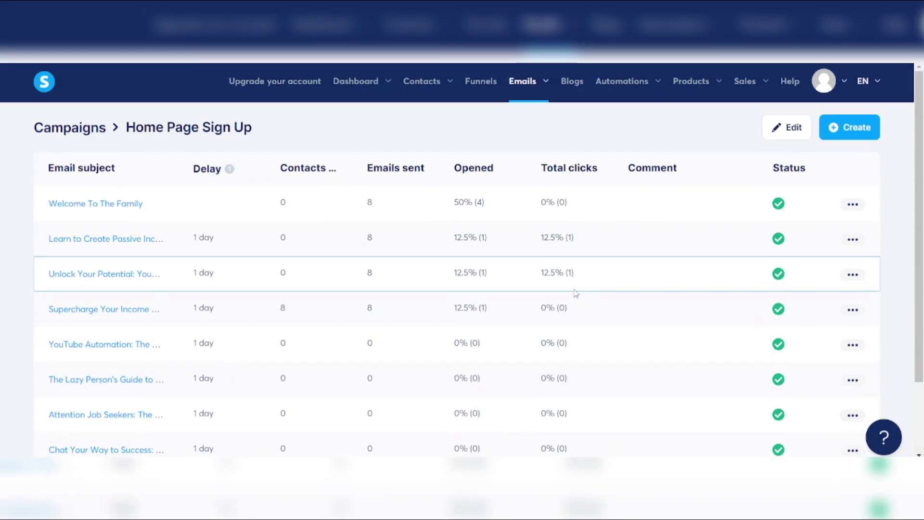
click(850, 72)
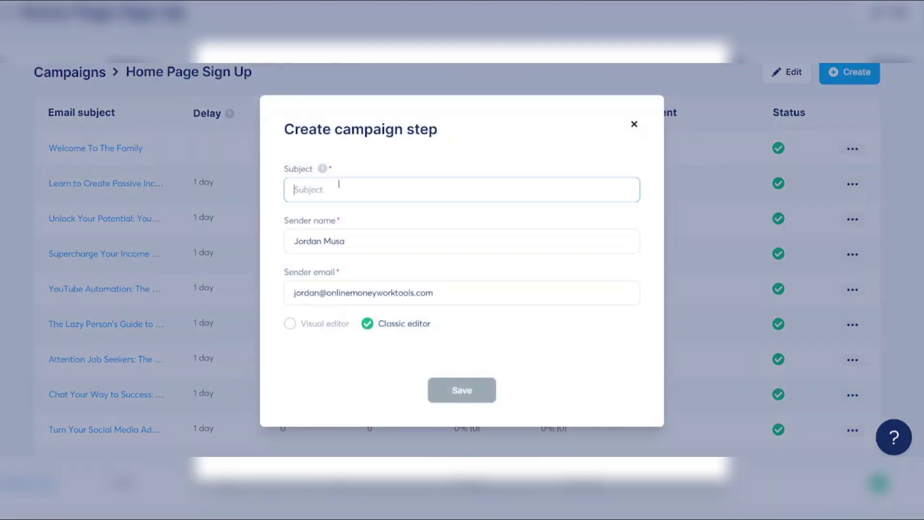
key(ctrl+v)
click(455, 390)
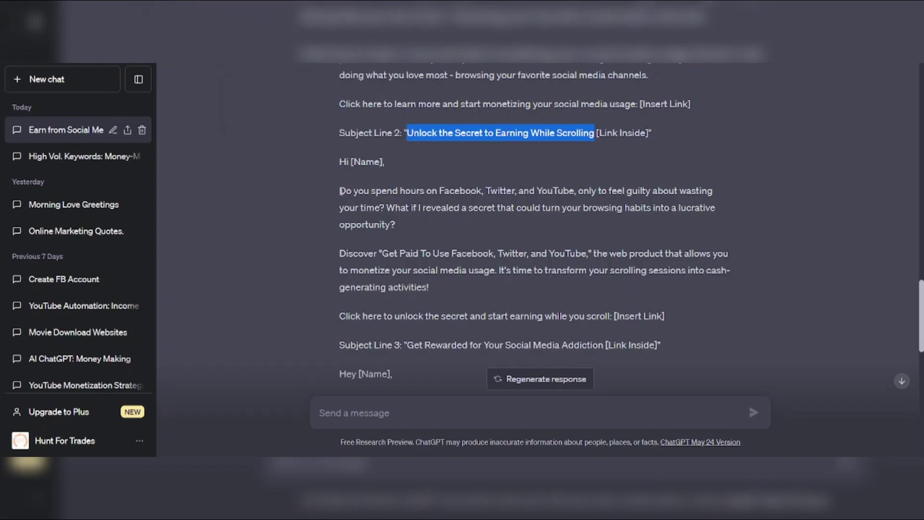
drag(340, 190, 673, 316)
key(ctrl+c)
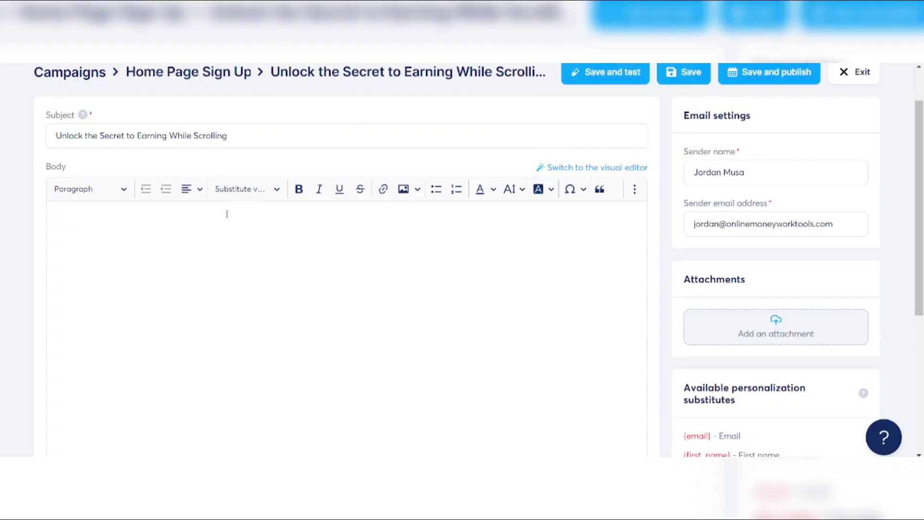
click(224, 216)
Paste the three promo paragraphs and replace [Insert Link] with 'Start Earning Now'
key(ctrl+v)
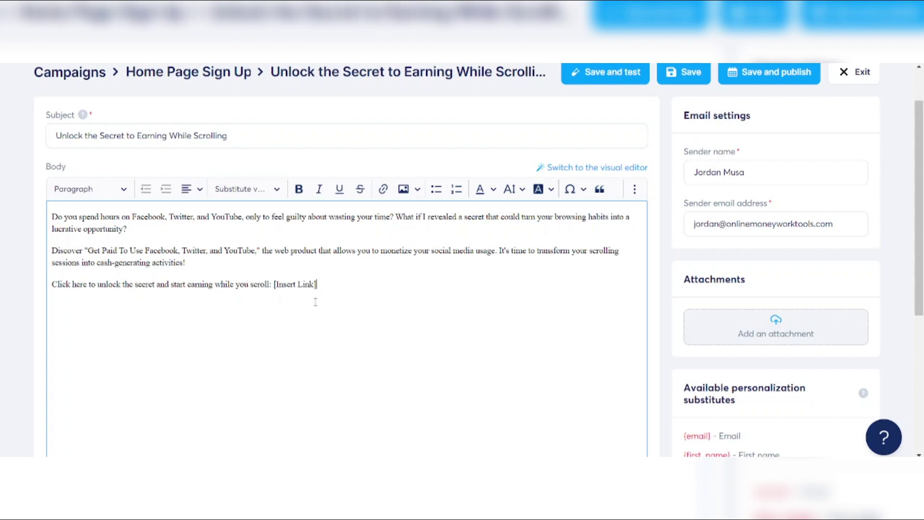
drag(323, 283, 272, 284)
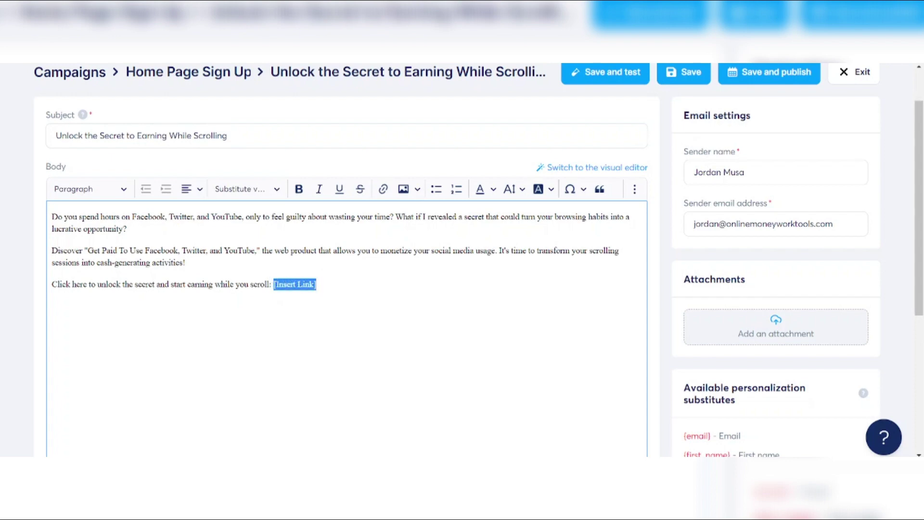
text(Start)
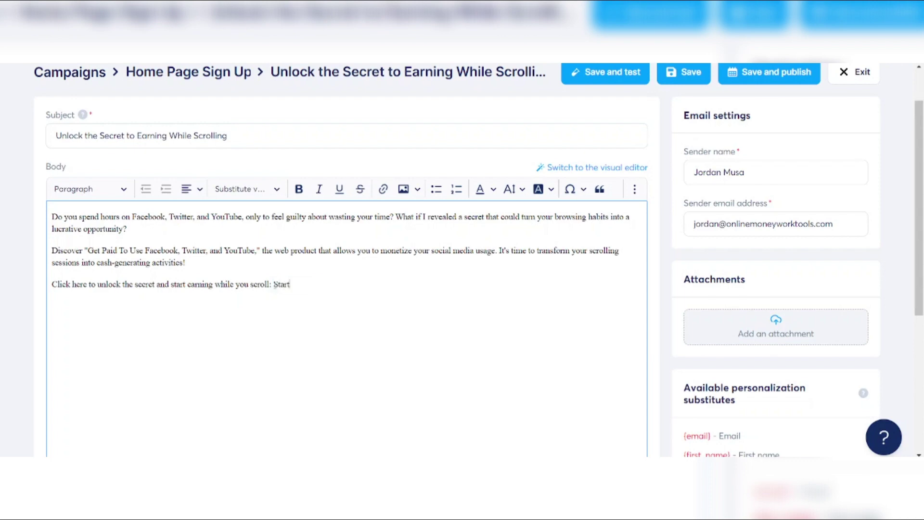
text( Earning Now)
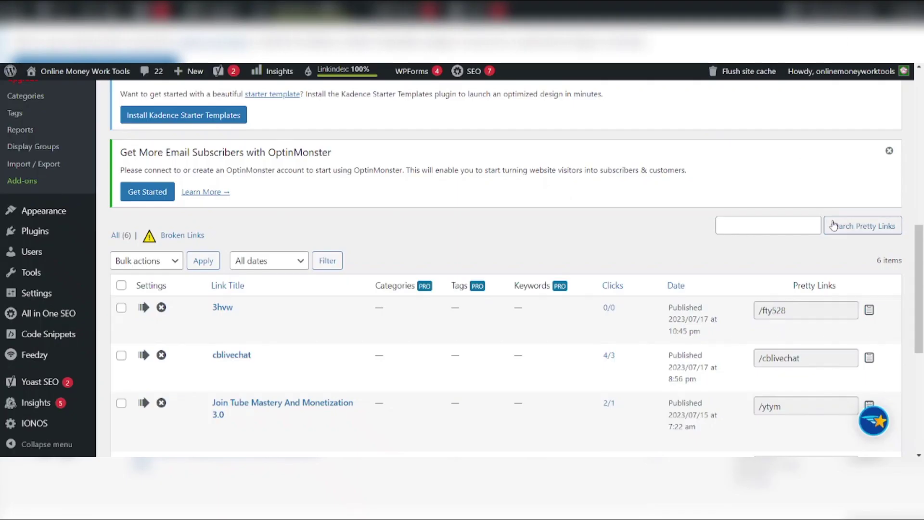
Hyperlink 'Start Earning Now' to the fty528 short link
click(868, 312)
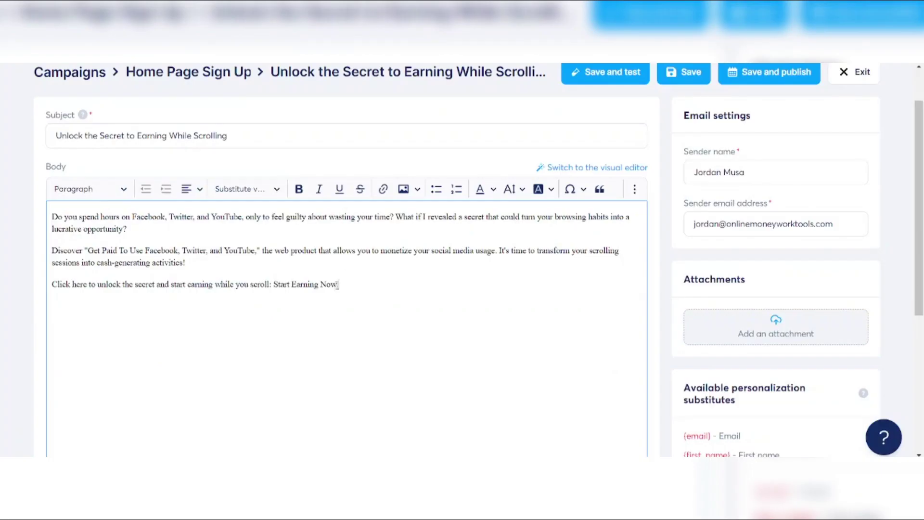
drag(337, 285, 274, 278)
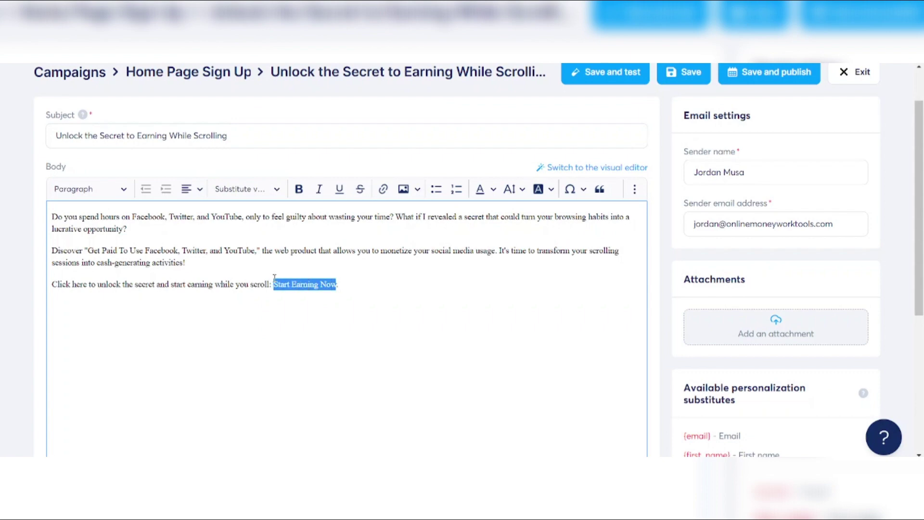
click(383, 190)
key(ctrl+v)
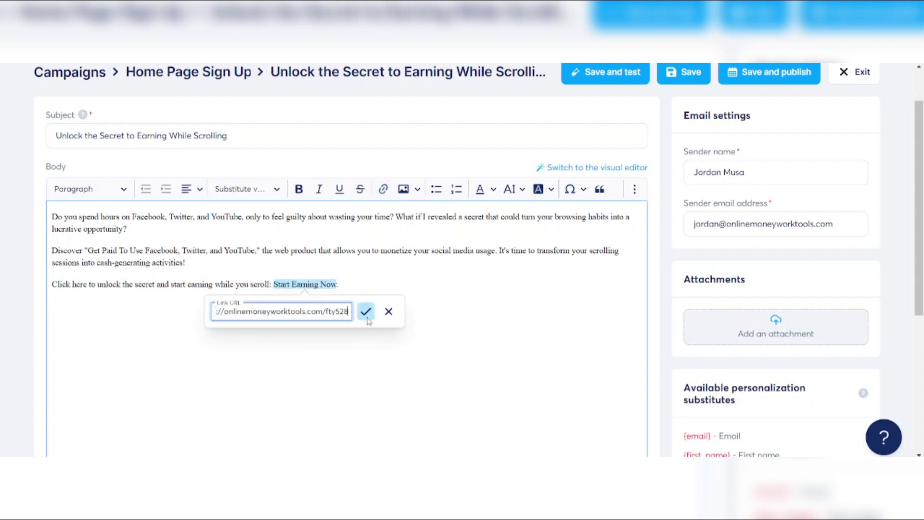
click(366, 318)
click(366, 317)
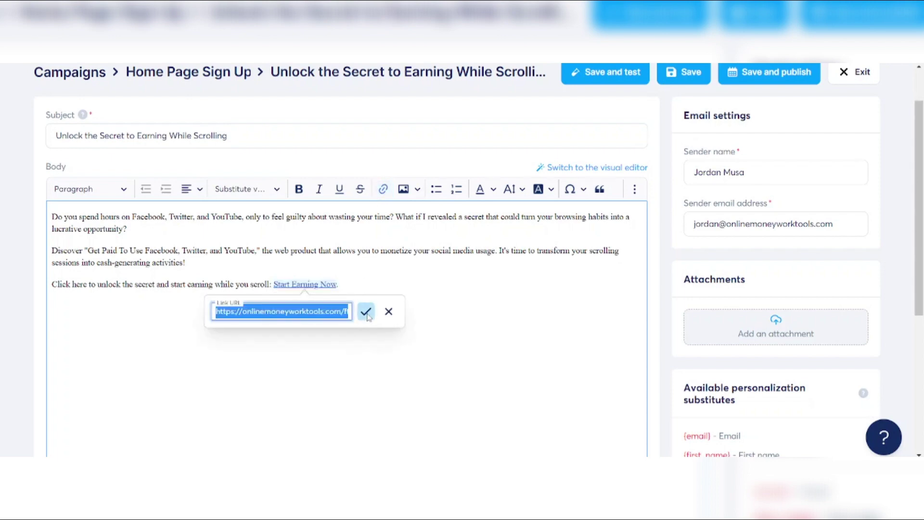
click(366, 312)
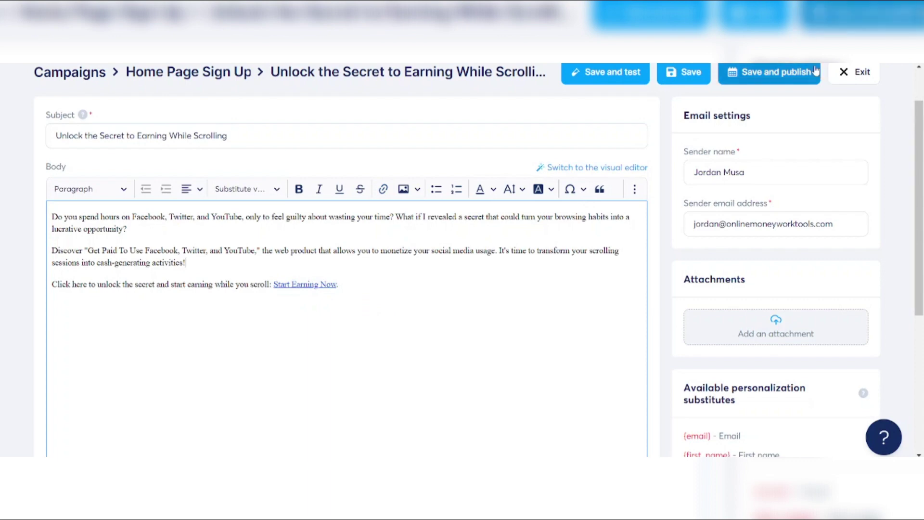
Activate the email to send 1 day after 'Get Rewarded for Your Social Media Addiction'
click(774, 76)
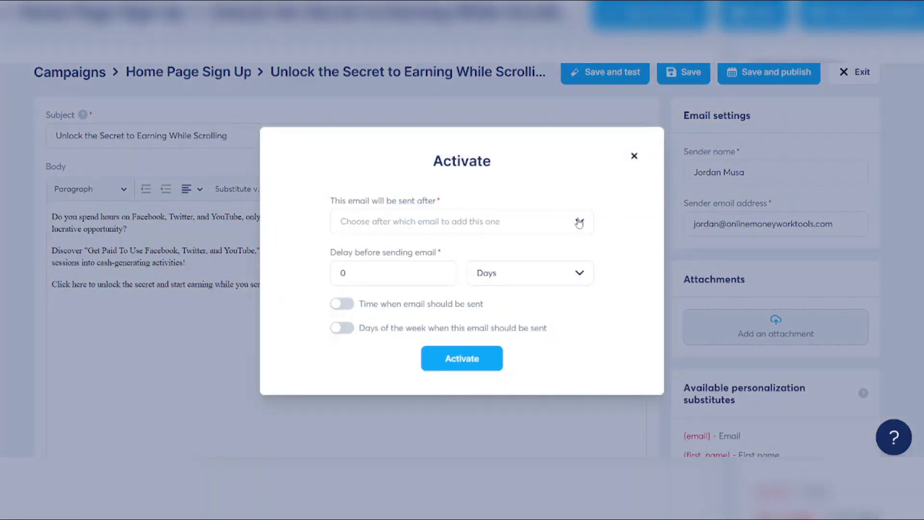
click(579, 222)
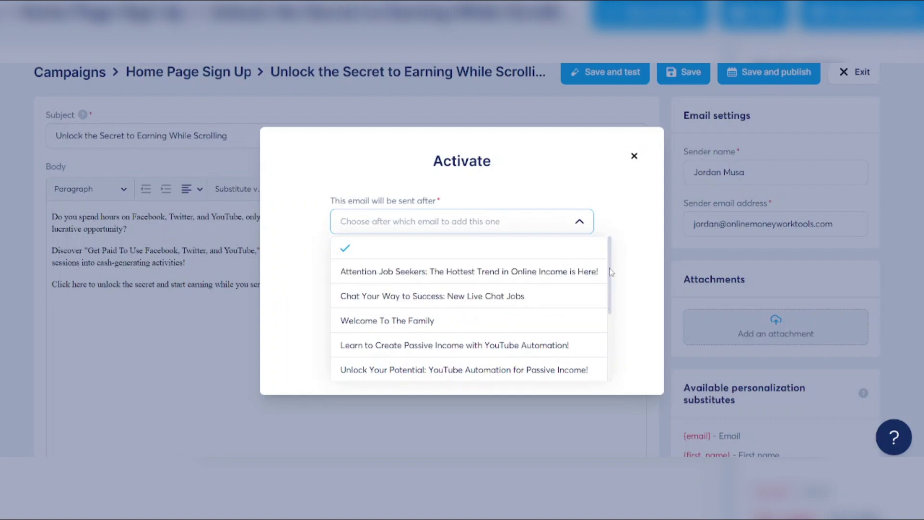
drag(611, 272, 606, 345)
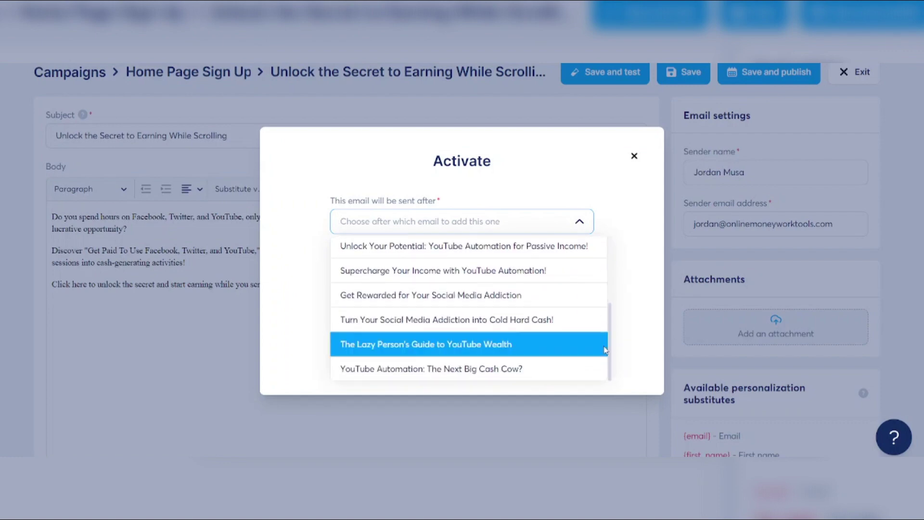
click(487, 292)
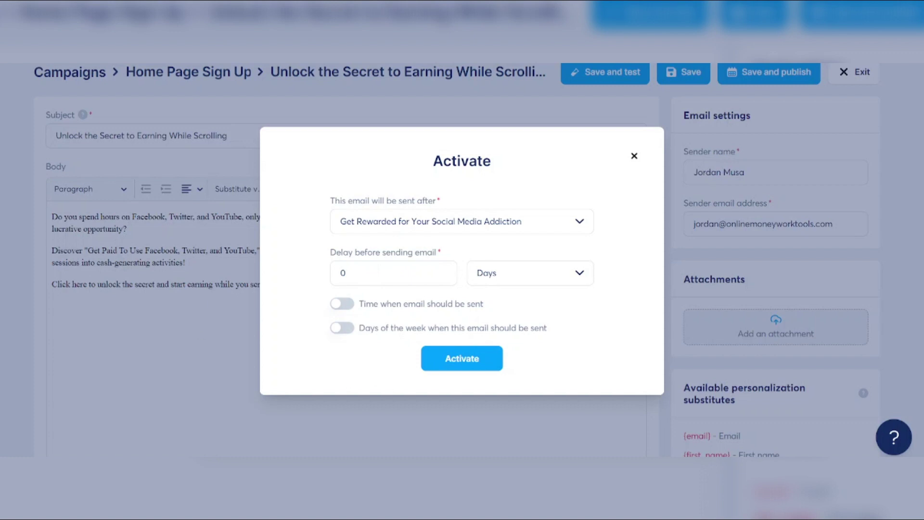
click(362, 277)
drag(362, 277, 272, 281)
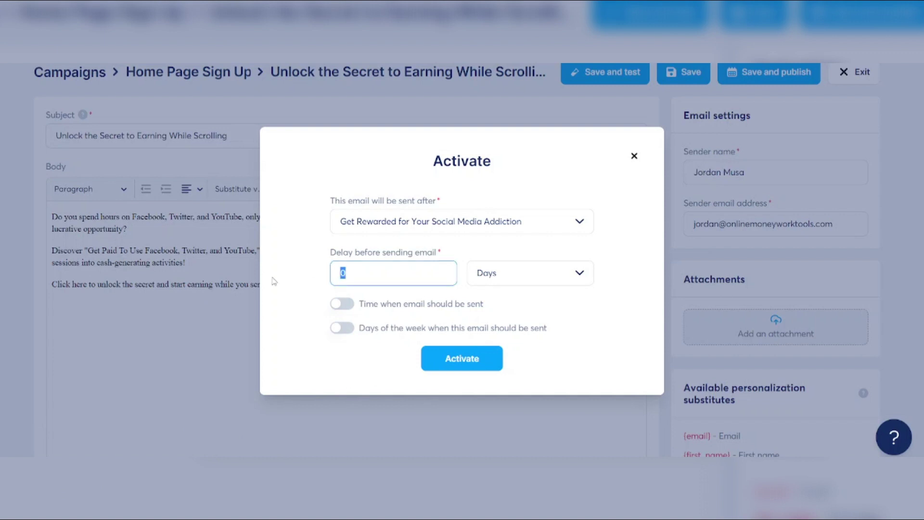
text(1)
click(374, 368)
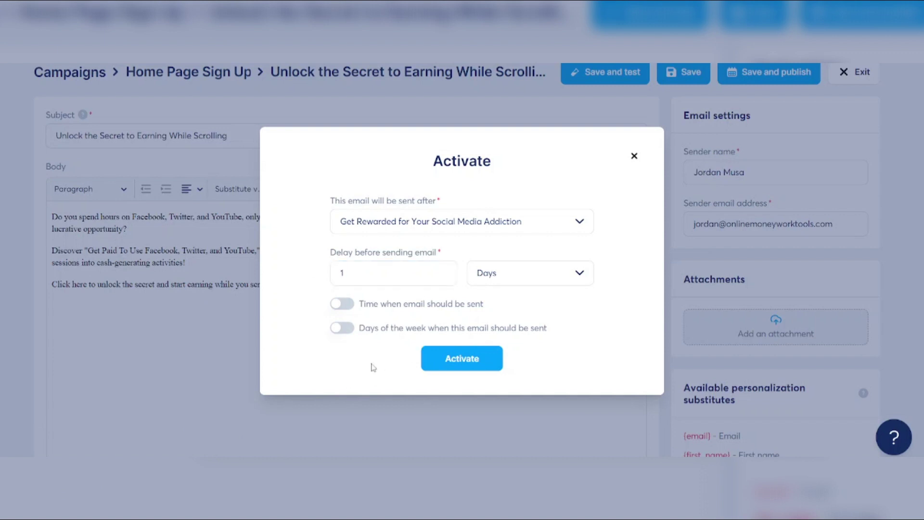
click(455, 365)
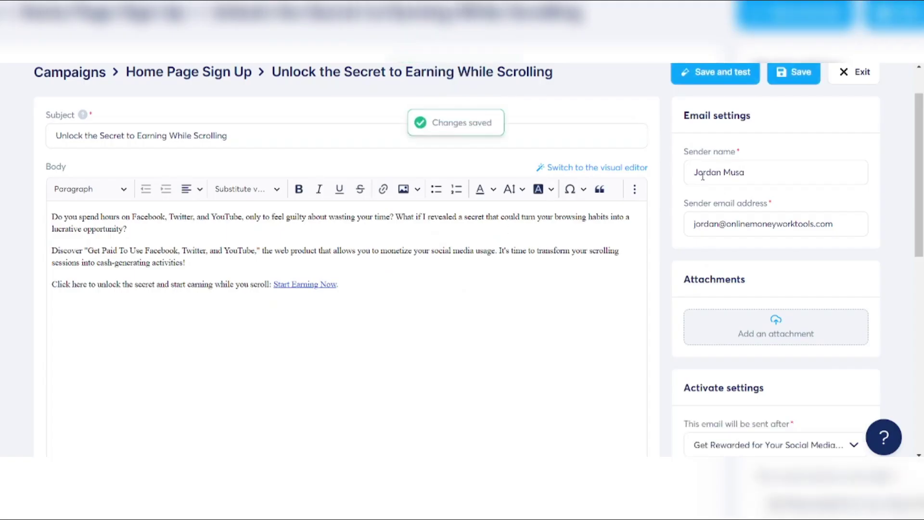
Save the email and check that the Unlock the Secret row appears in the Home Page Sign Up list
click(805, 81)
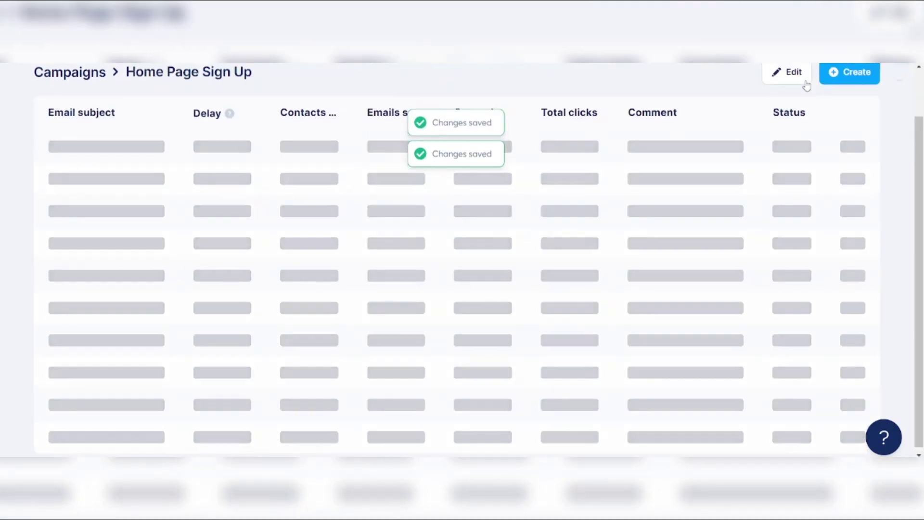
scroll(324, 246, down, 2)
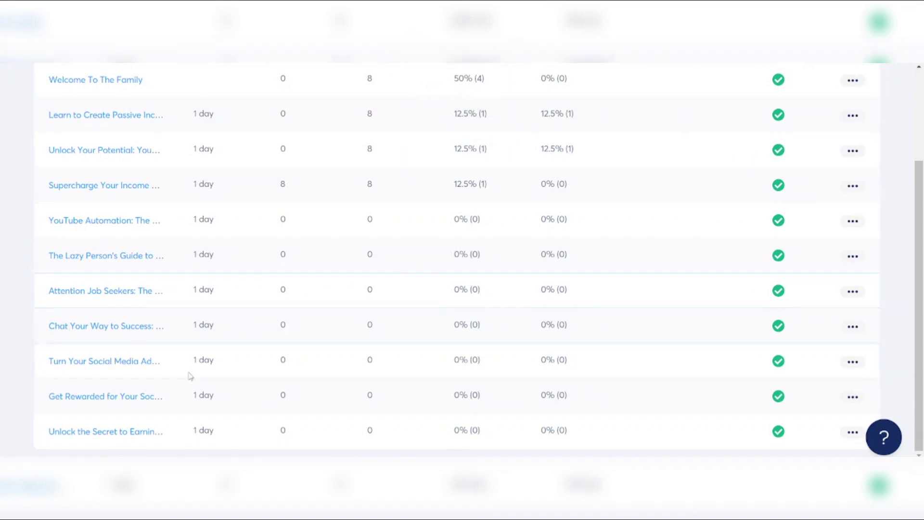
scroll(190, 376, up, 1)
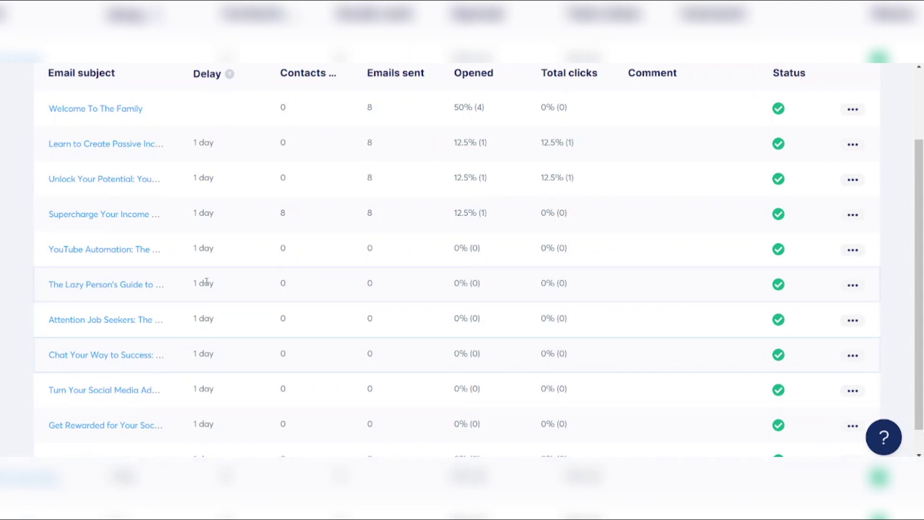
scroll(206, 283, down, 1)
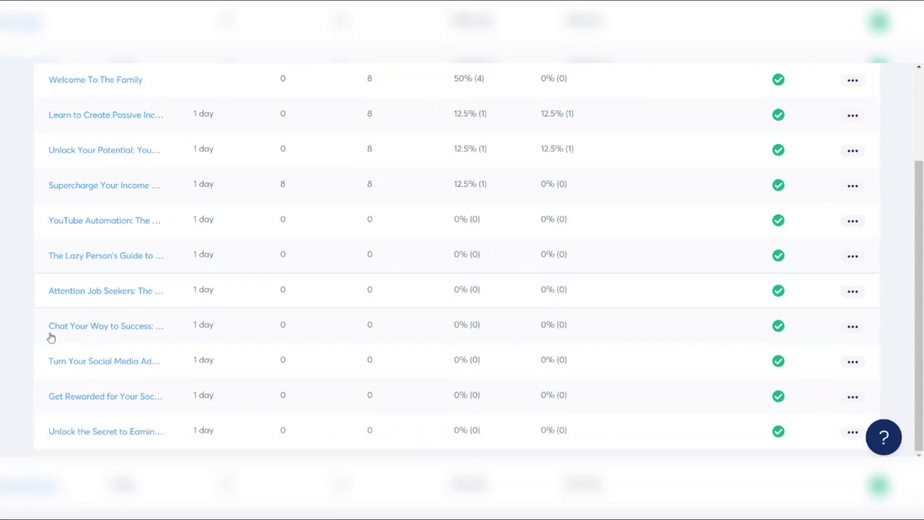
click(91, 363)
scroll(175, 337, up, 1)
scroll(174, 337, down, 1)
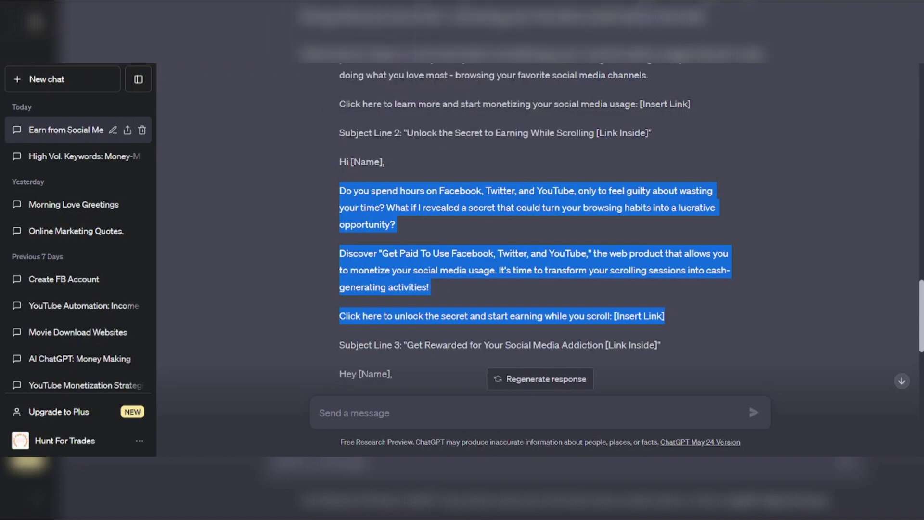
Scroll ChatGPT's reply to Subject Line 4 and copy 'Earn Money by Simply Being Social'
scroll(418, 120, down, 3)
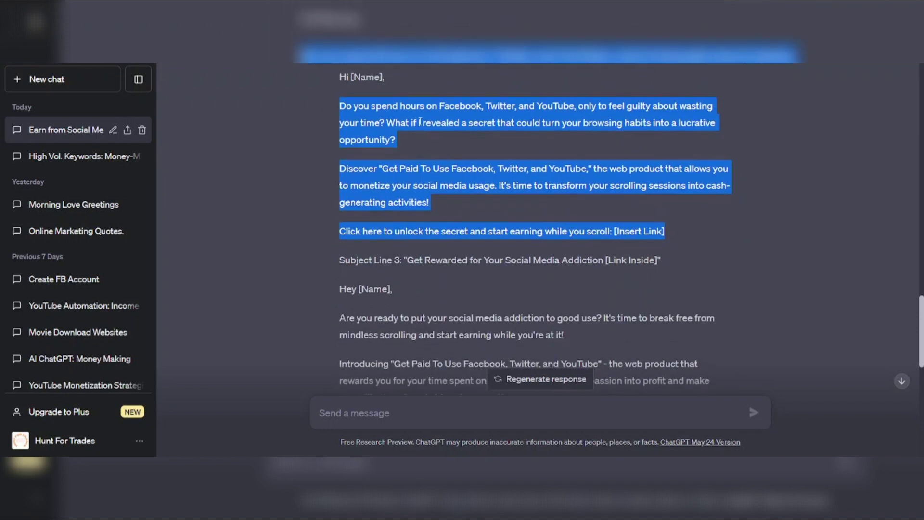
scroll(419, 120, down, 3)
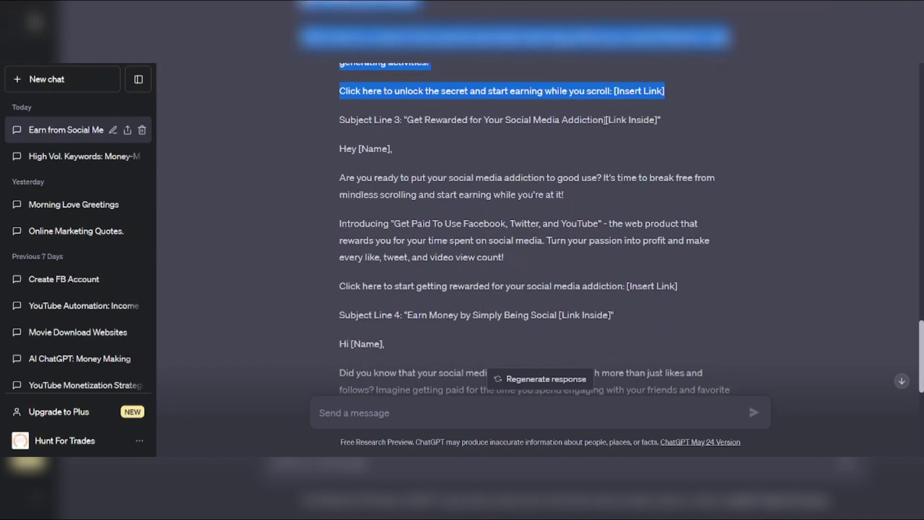
scroll(606, 120, down, 4)
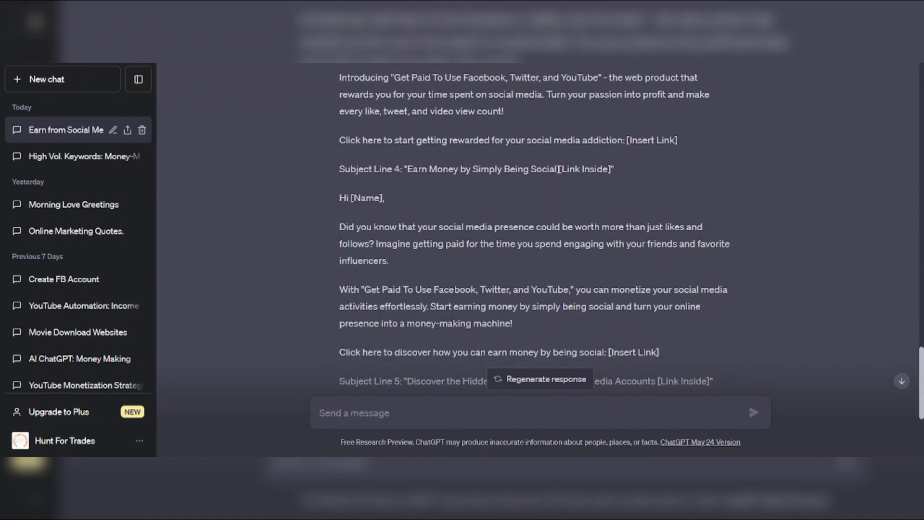
drag(559, 169, 409, 168)
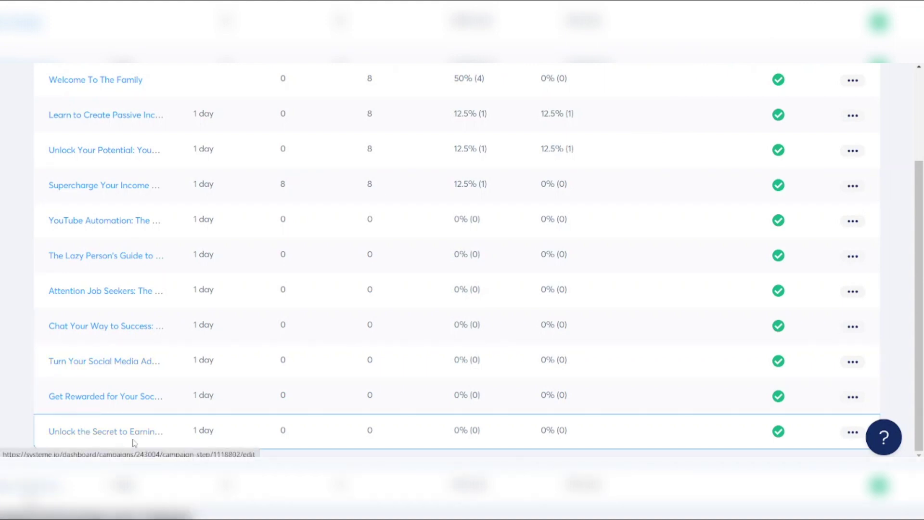
Create an email titled 'Earn Money by Simply Being Social' and copy its body paragraphs from ChatGPT
scroll(474, 312, up, 3)
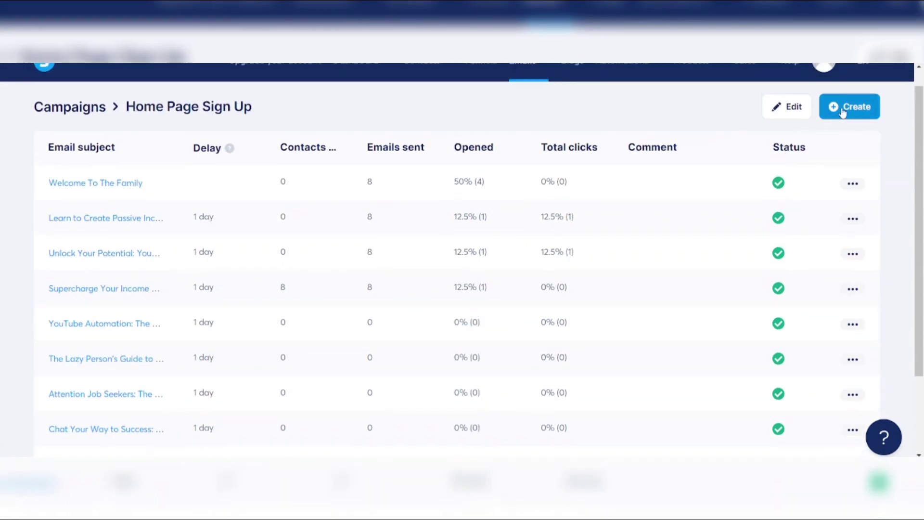
click(842, 111)
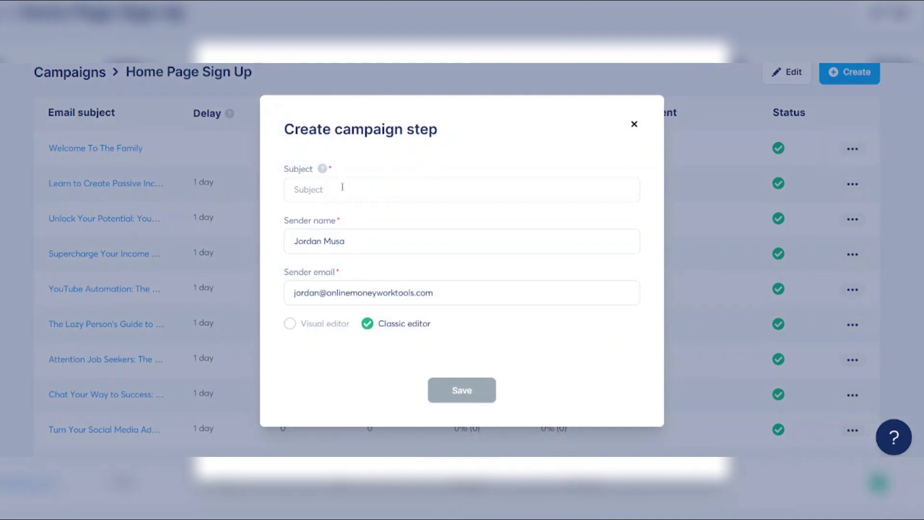
click(342, 187)
key(ctrl+v)
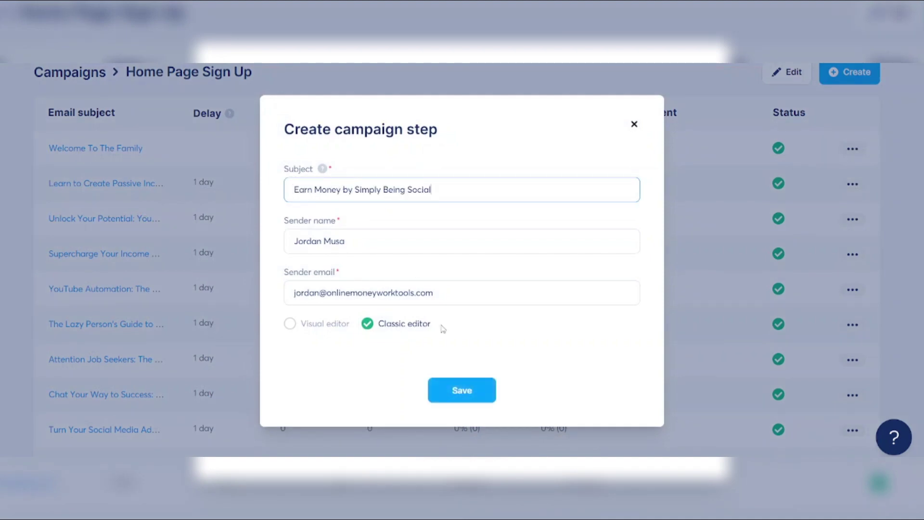
click(457, 391)
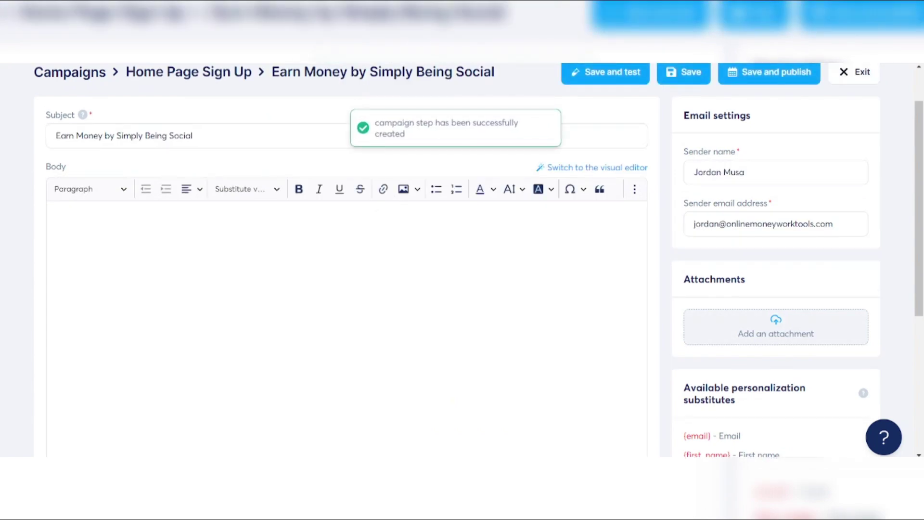
key(alt+Tab)
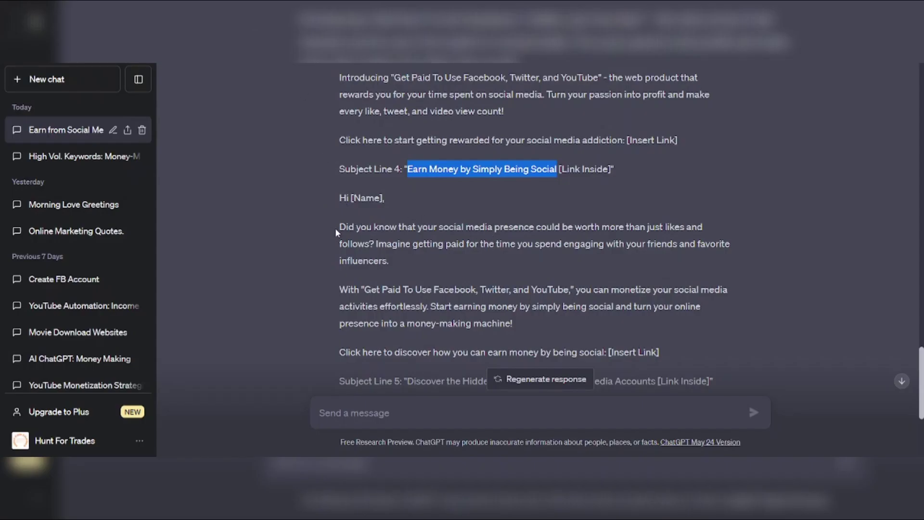
drag(336, 228, 644, 341)
key(ctrl+c)
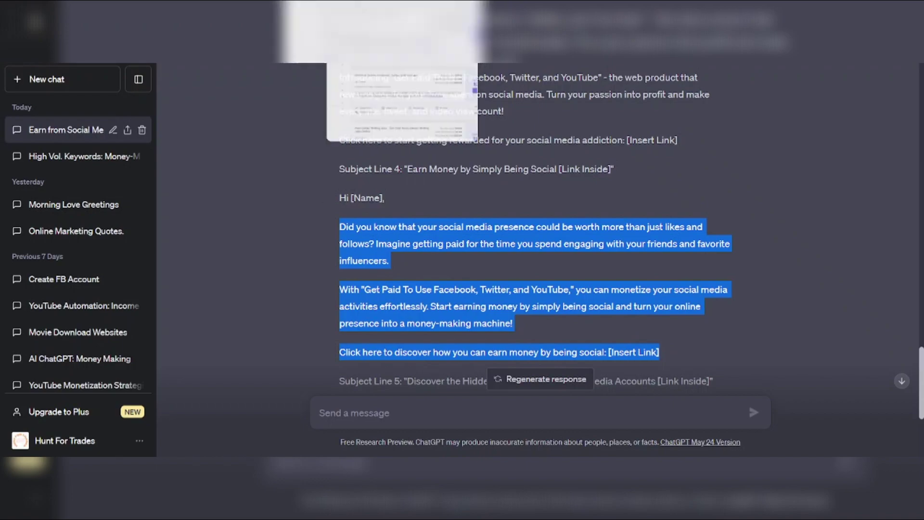
Paste the three body paragraphs and replace [Insert Link] with 'Start Your Journey Today'
key(alt+Tab)
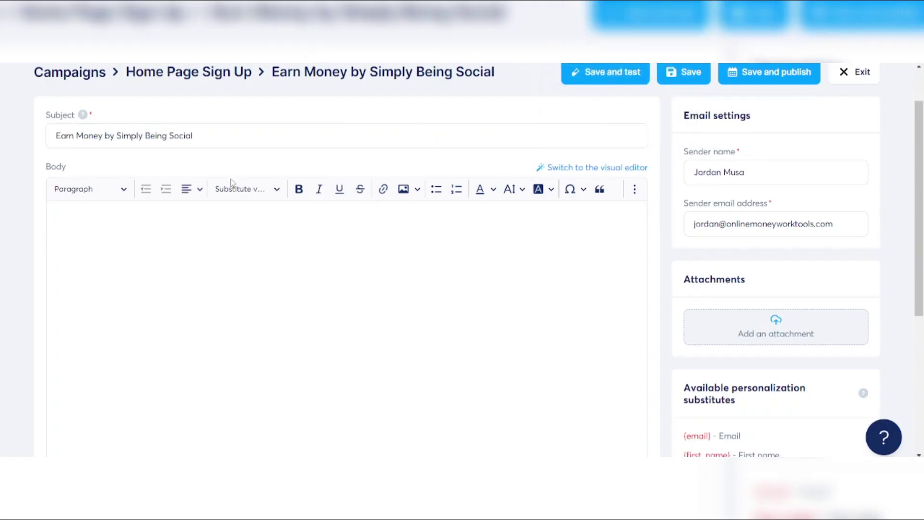
key(ctrl+v)
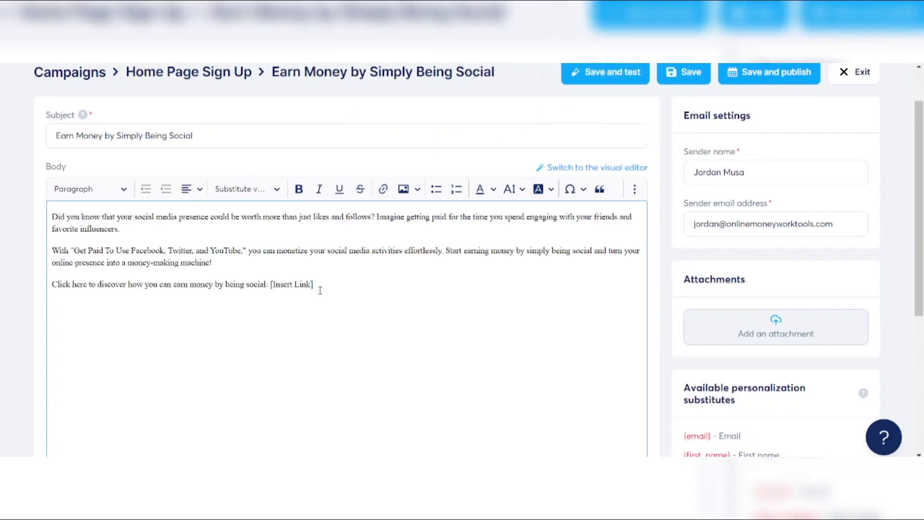
drag(320, 286, 272, 292)
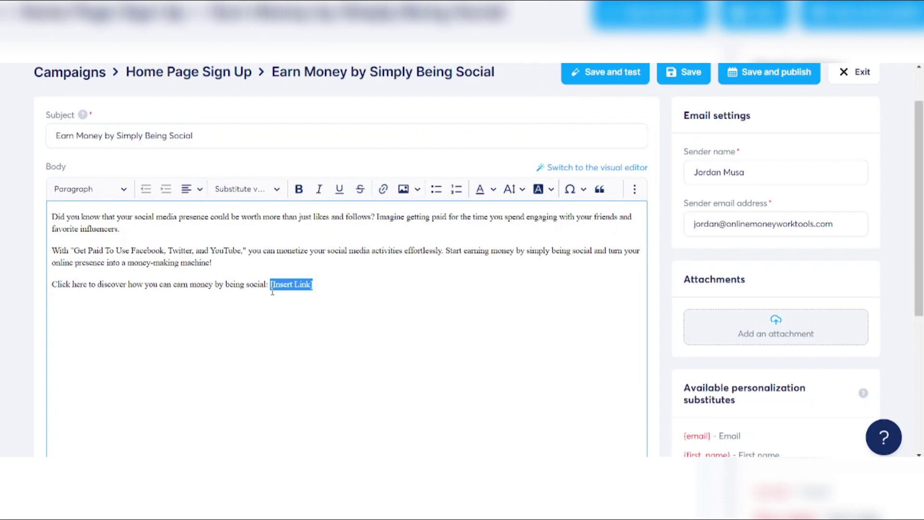
text(Sta)
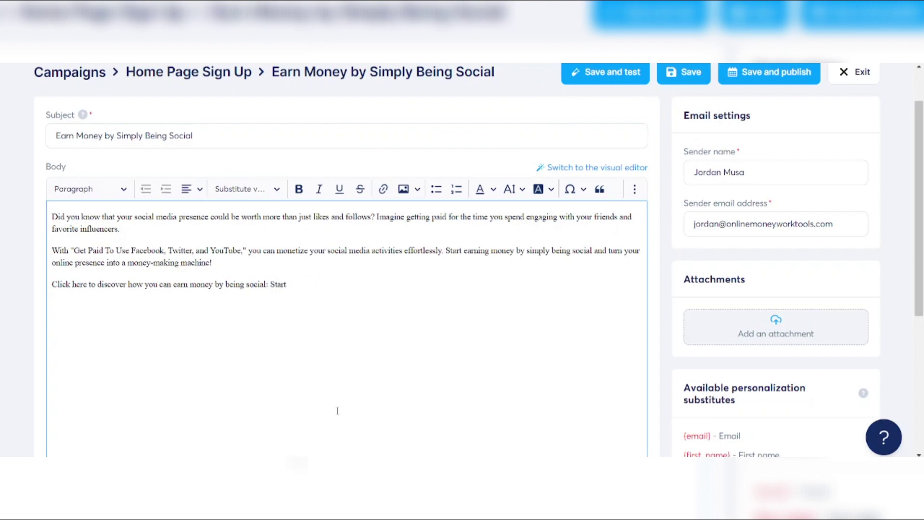
text(rt S)
text(N)
key(BackSpace)
key(BackSpace)
text(Today Your Journey)
click(362, 281)
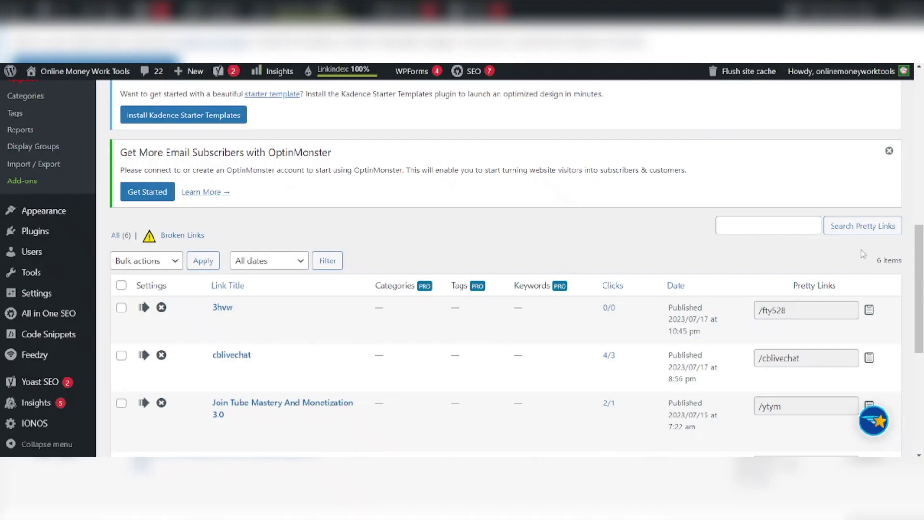
Hyperlink 'Start Your Journey Today' to the offer's affiliate URL
click(869, 309)
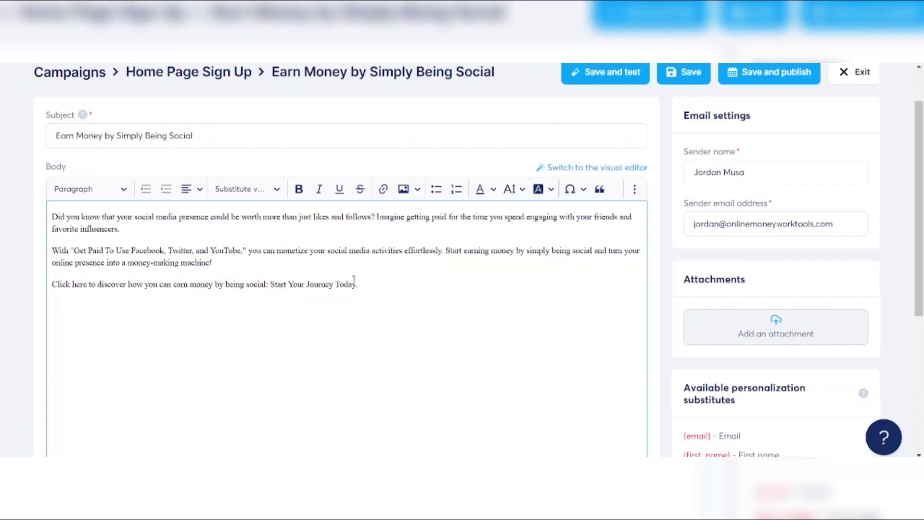
drag(356, 285, 270, 285)
click(280, 284)
drag(270, 284, 356, 285)
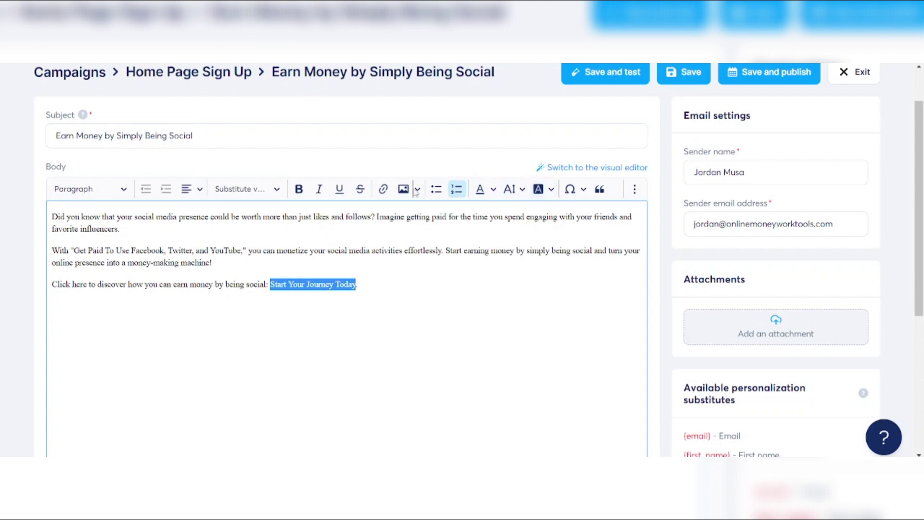
click(383, 189)
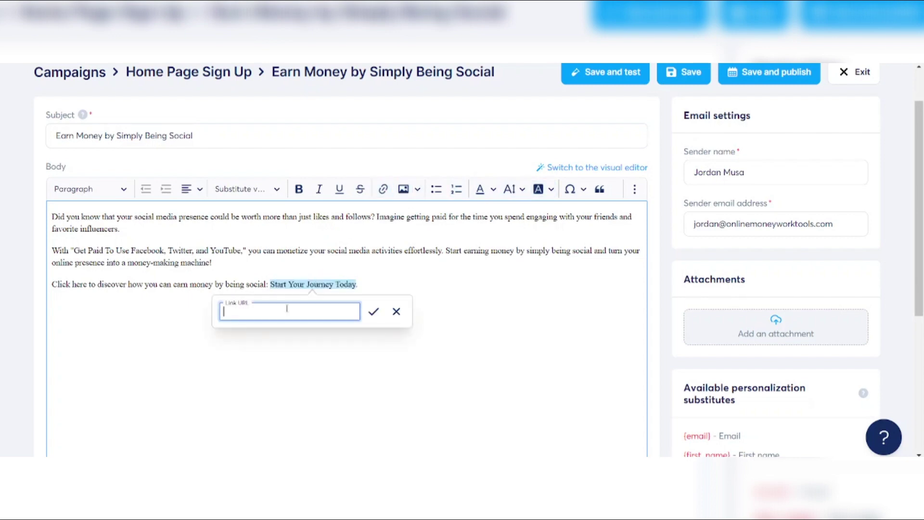
key(ctrl+v)
click(374, 312)
click(383, 280)
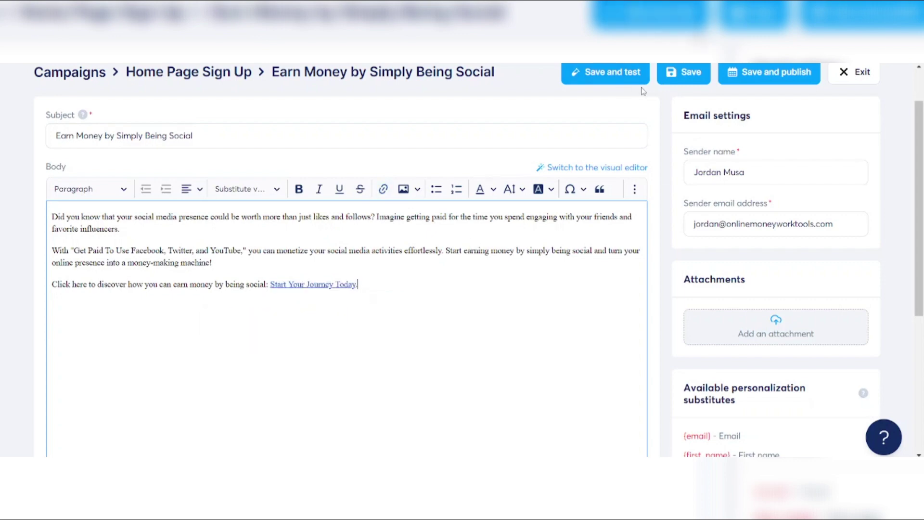
Activate the email with a 1-day delay after 'Unlock Your Potential: YouTube Automation for Passive Income!'
click(746, 71)
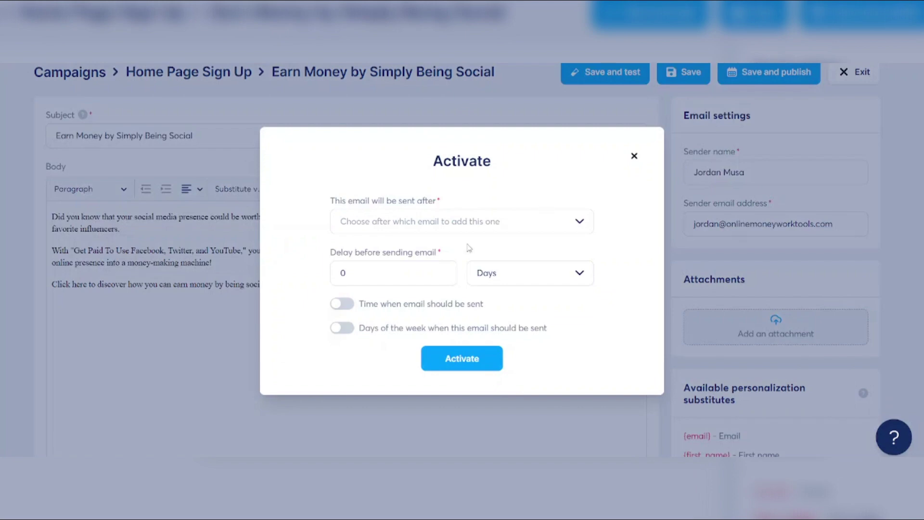
click(420, 272)
drag(420, 272, 326, 275)
text(1)
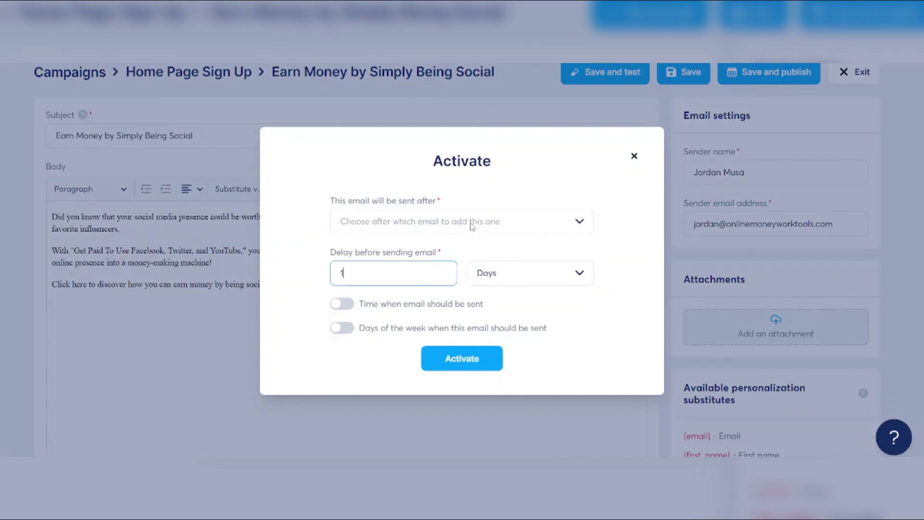
click(580, 221)
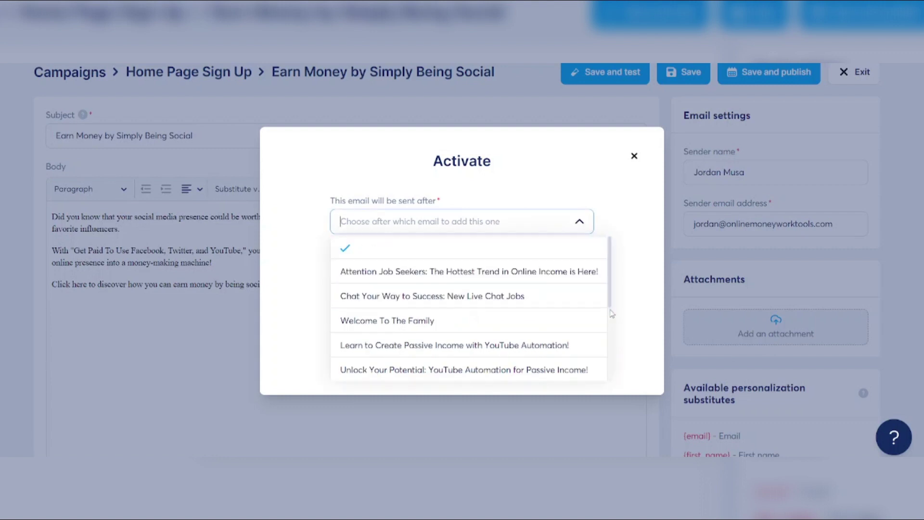
click(449, 369)
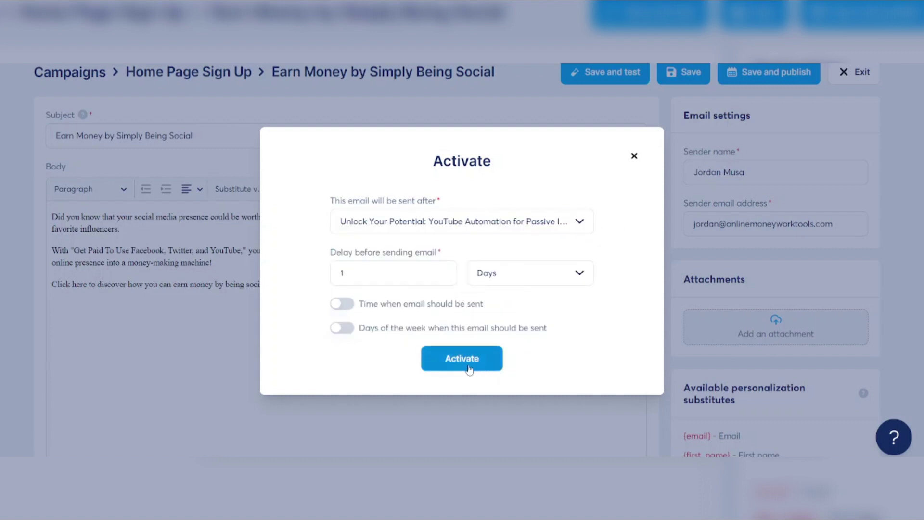
drag(350, 346, 337, 303)
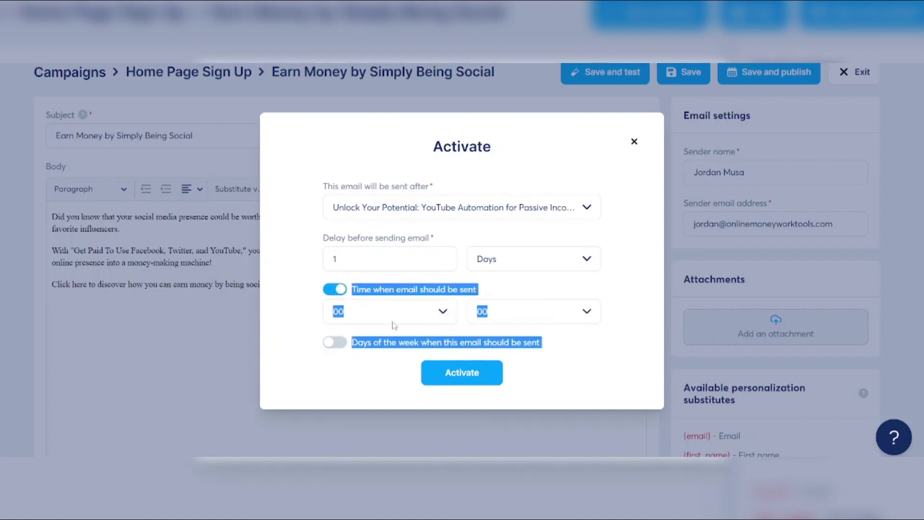
click(337, 363)
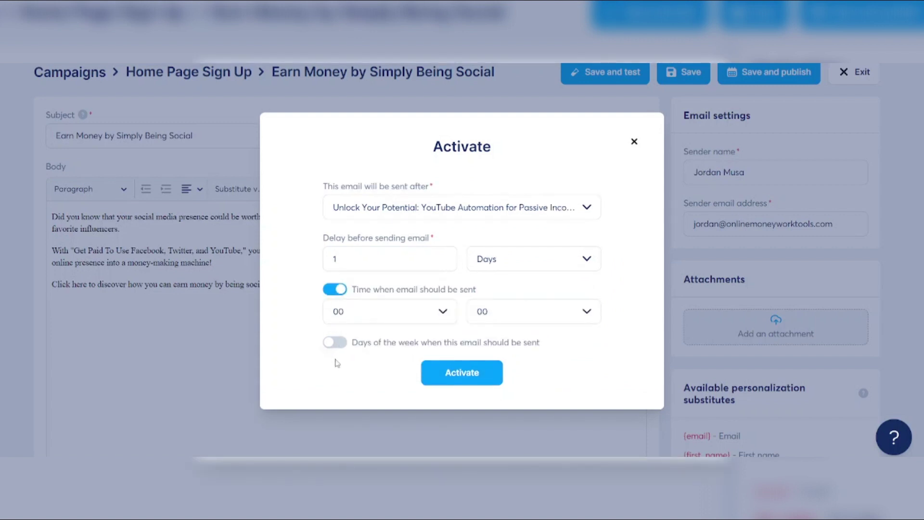
click(336, 290)
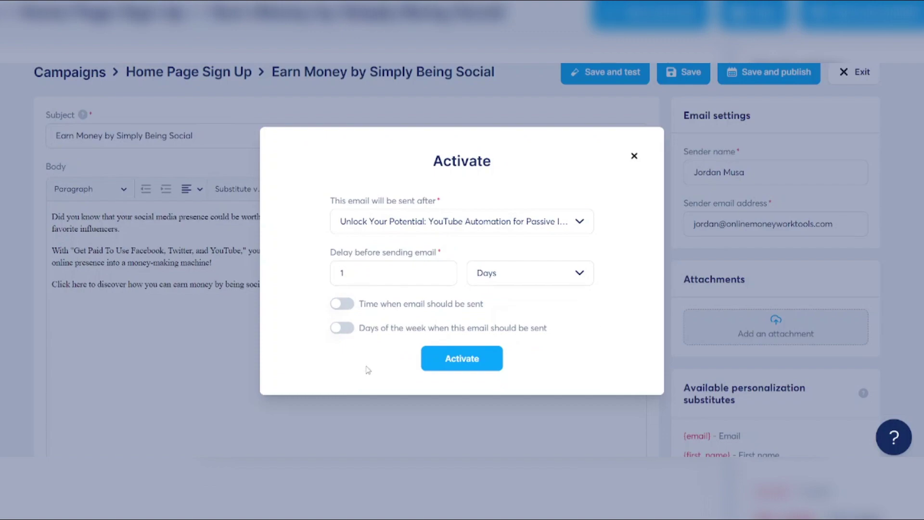
click(453, 360)
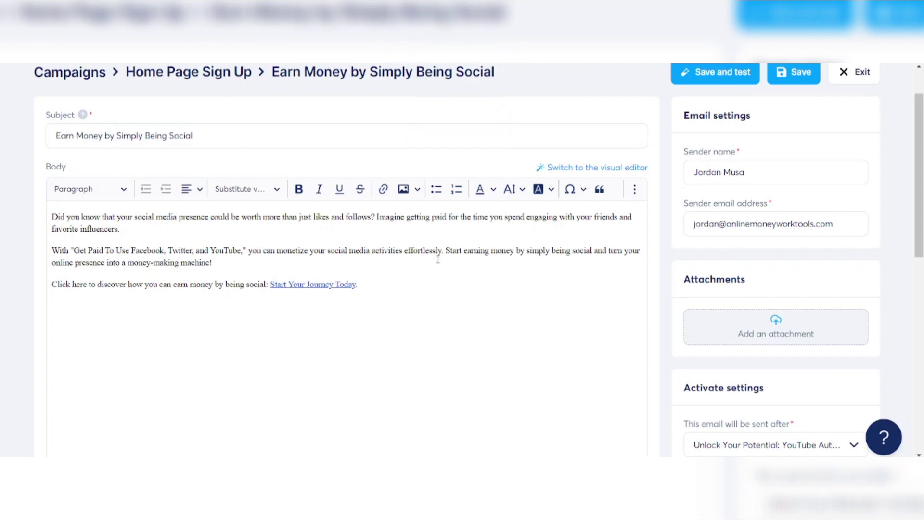
click(320, 234)
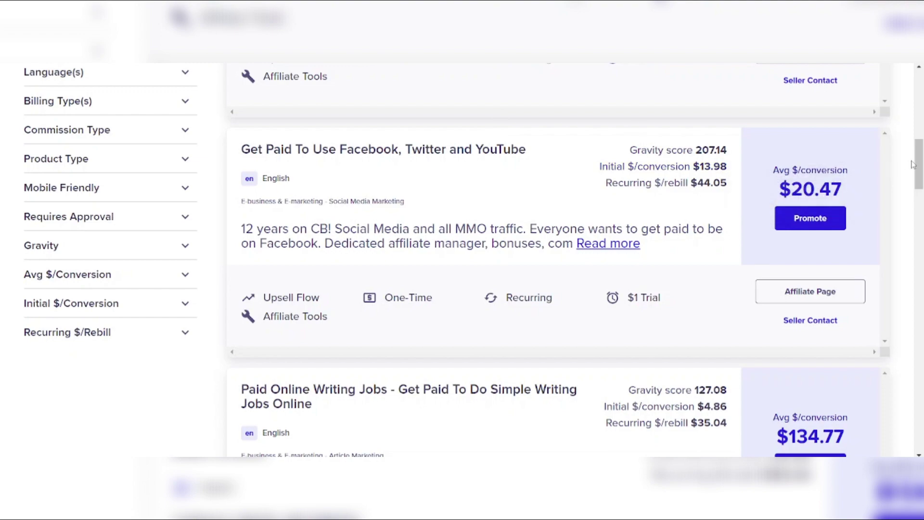
Browse ClickBank's Spirituality and Self-Help category listings to compare offers
scroll(915, 164, up, 10)
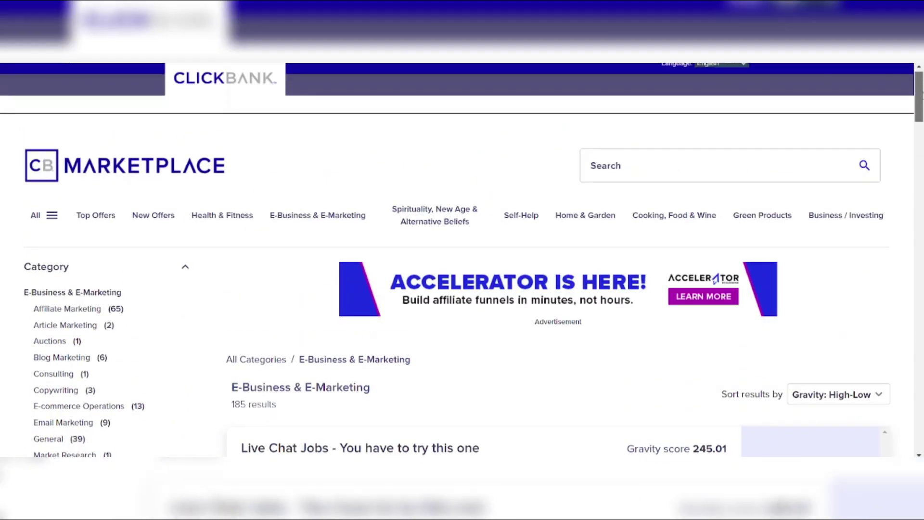
scroll(462, 260, down, 15)
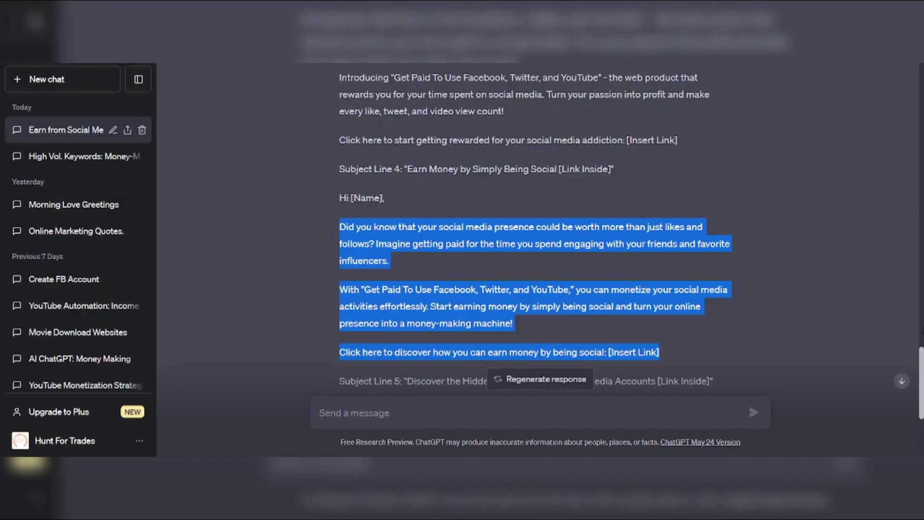
drag(919, 366, 920, 410)
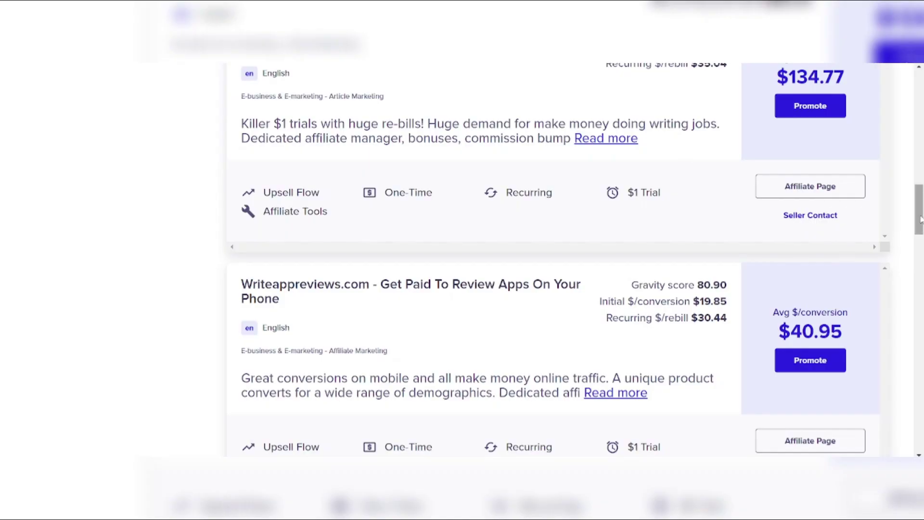
drag(919, 214, 920, 120)
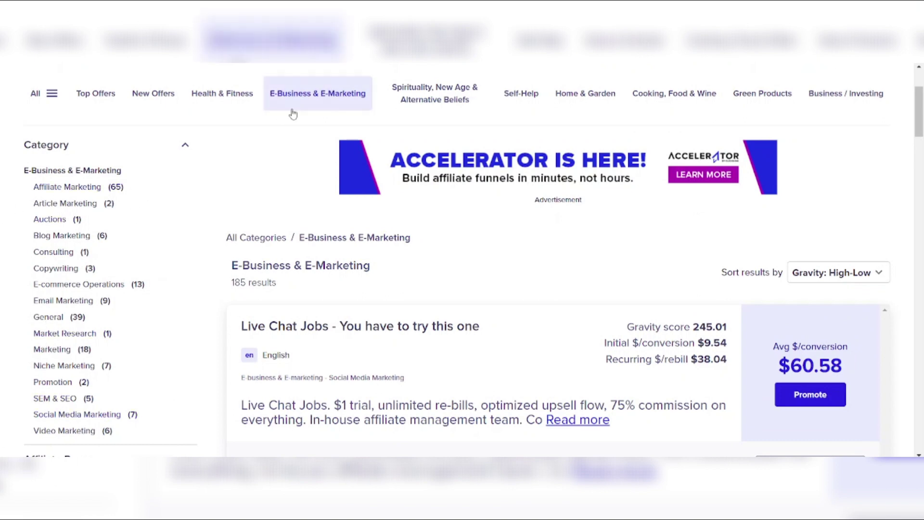
click(458, 105)
click(520, 235)
scroll(919, 123, down, 10)
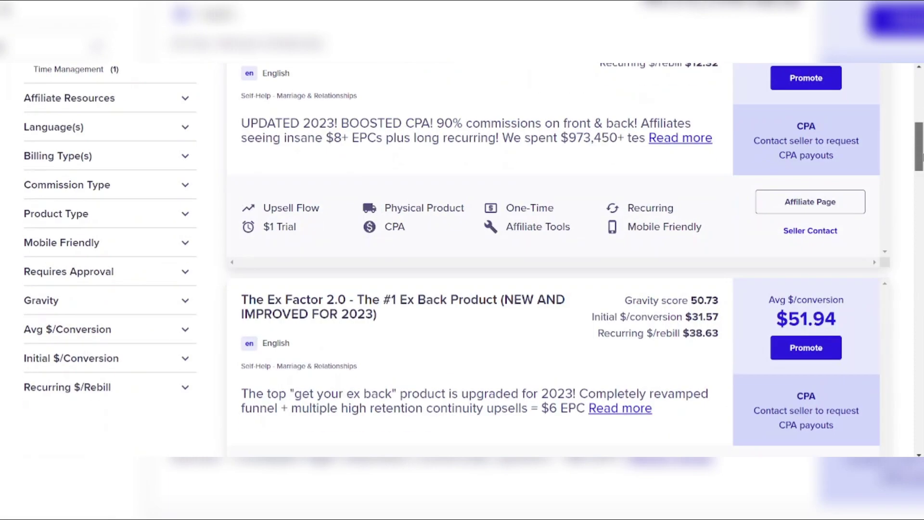
scroll(920, 123, up, 7)
scroll(919, 123, up, 1)
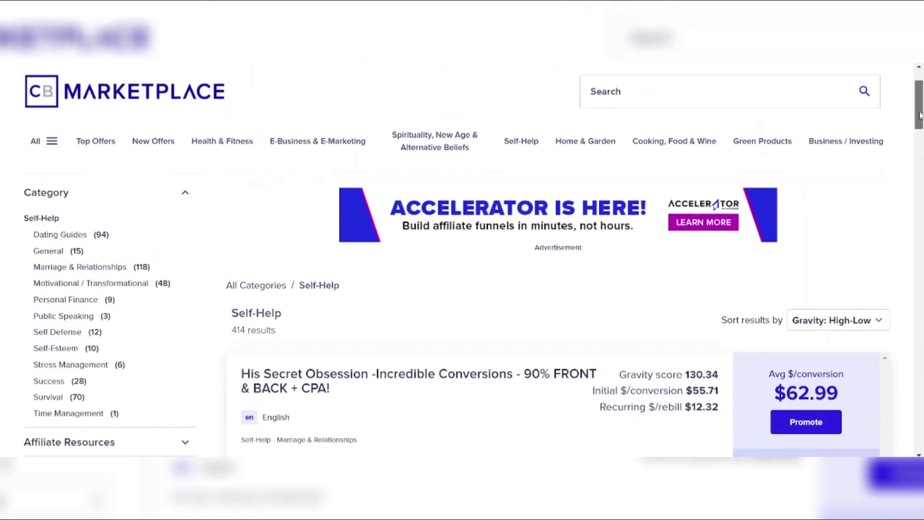
Open the E-Business & E-Marketing category and scroll its 185 offers sorted by Gravity
click(314, 142)
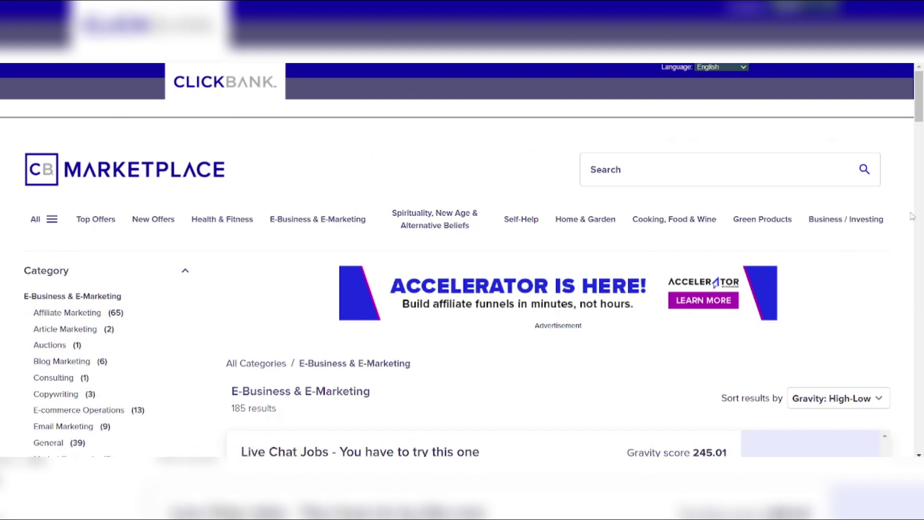
drag(917, 112, 918, 197)
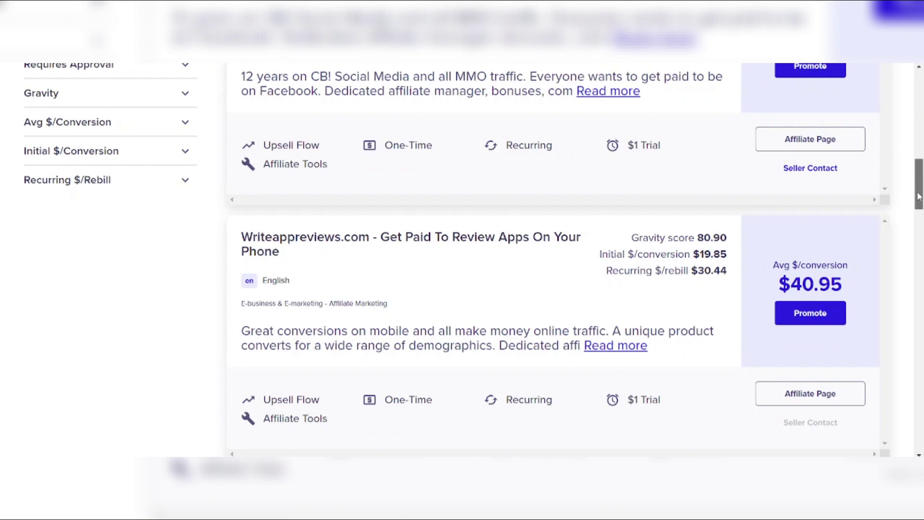
drag(918, 197, 916, 204)
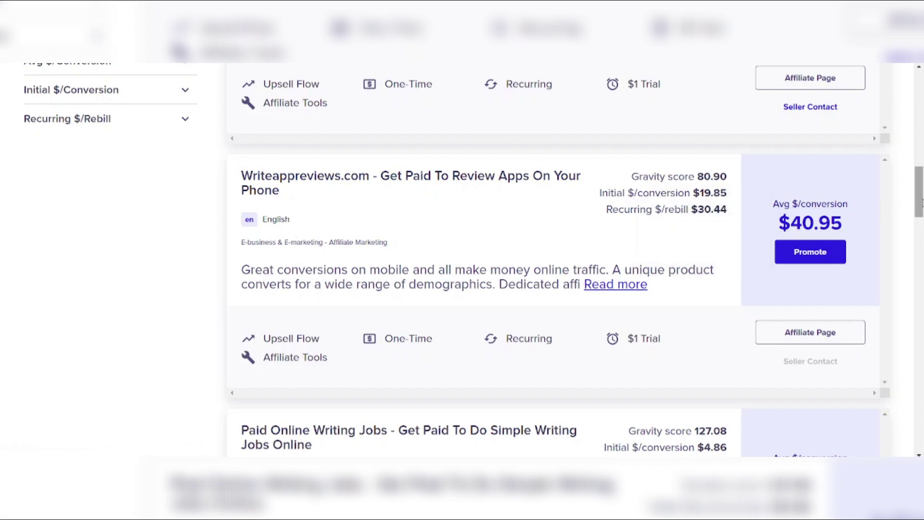
mouse_move(921, 202)
mouse_down()
mouse_move(921, 224)
mouse_move(921, 202)
mouse_up()
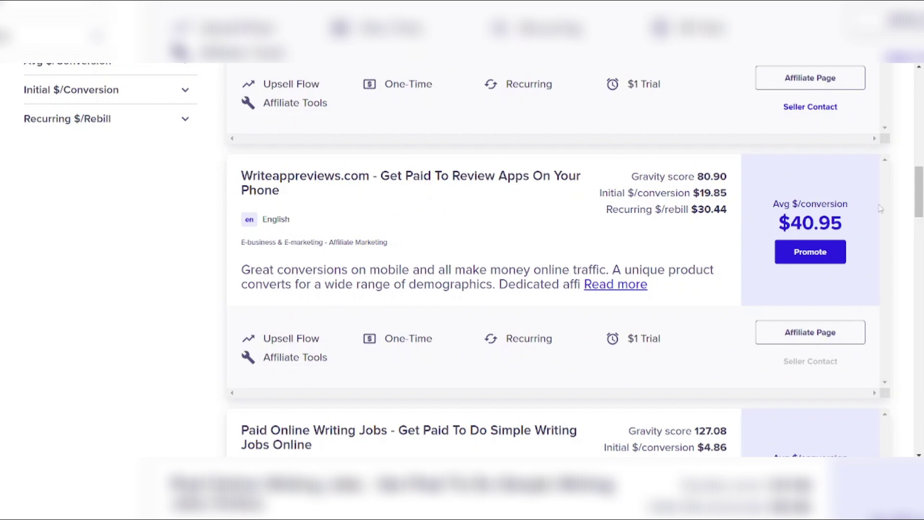
drag(921, 195, 921, 101)
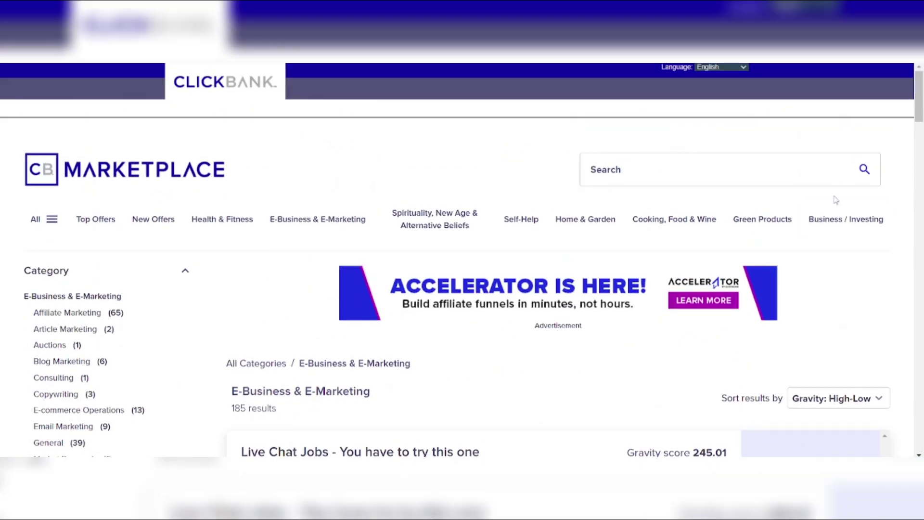
click(825, 225)
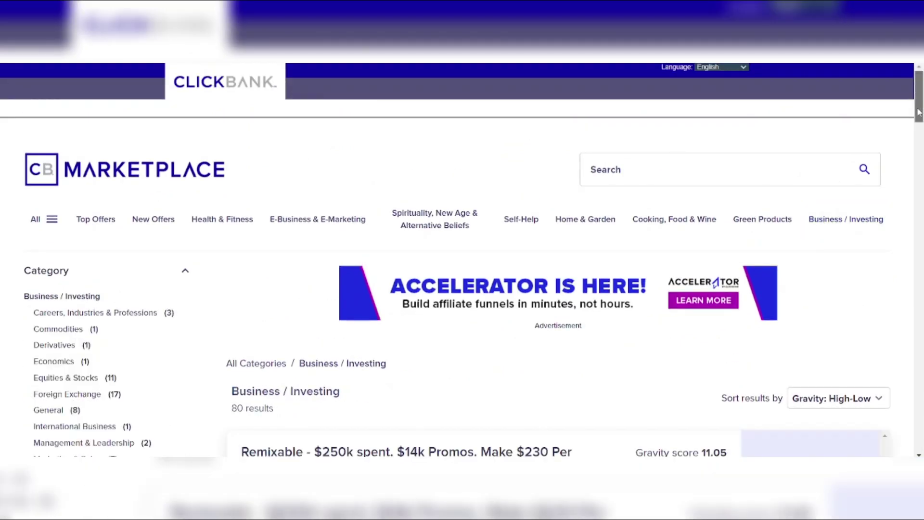
drag(918, 112, 899, 231)
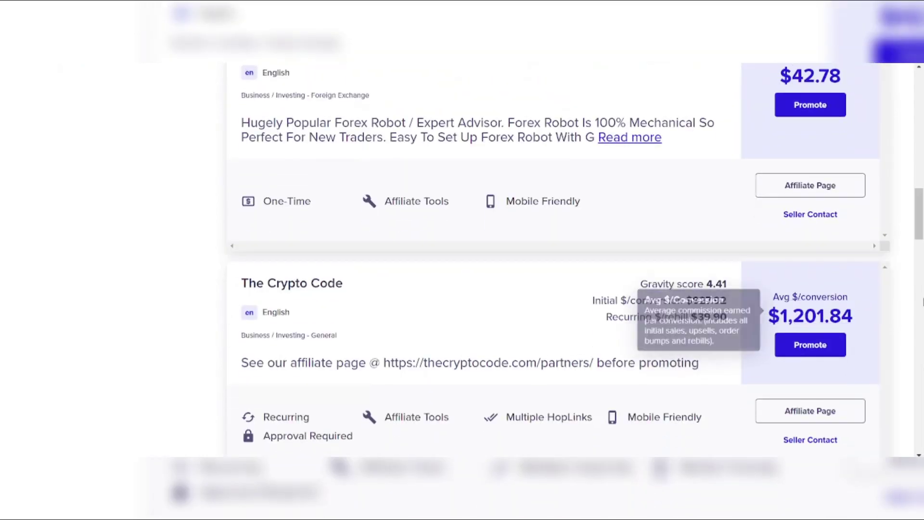
drag(919, 227, 922, 135)
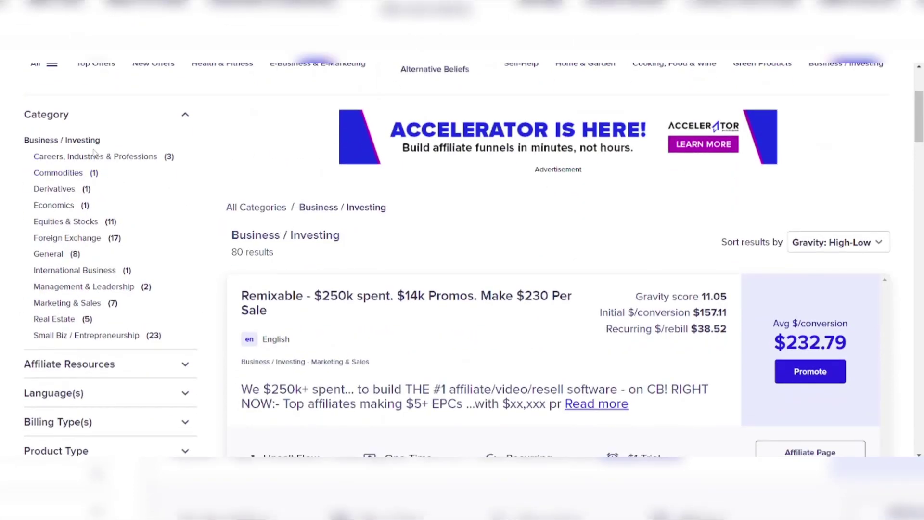
click(91, 161)
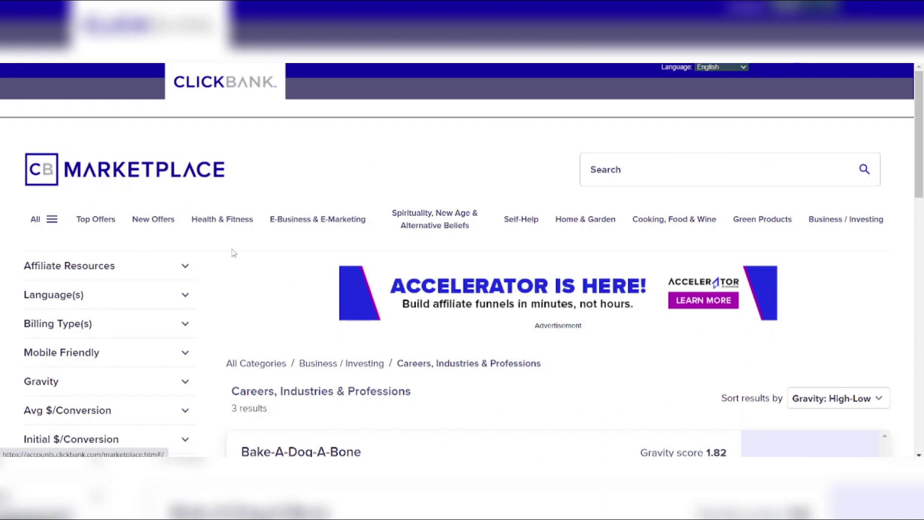
drag(914, 146, 913, 204)
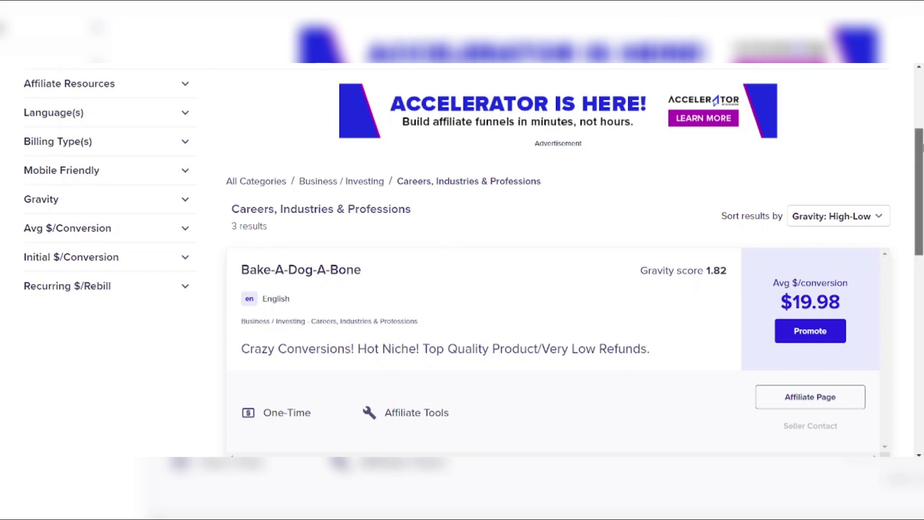
drag(919, 144, 918, 100)
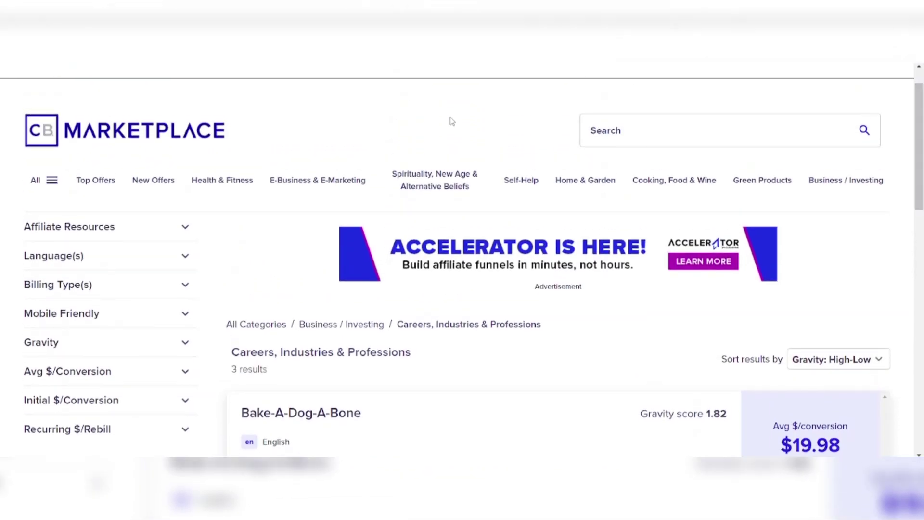
click(327, 185)
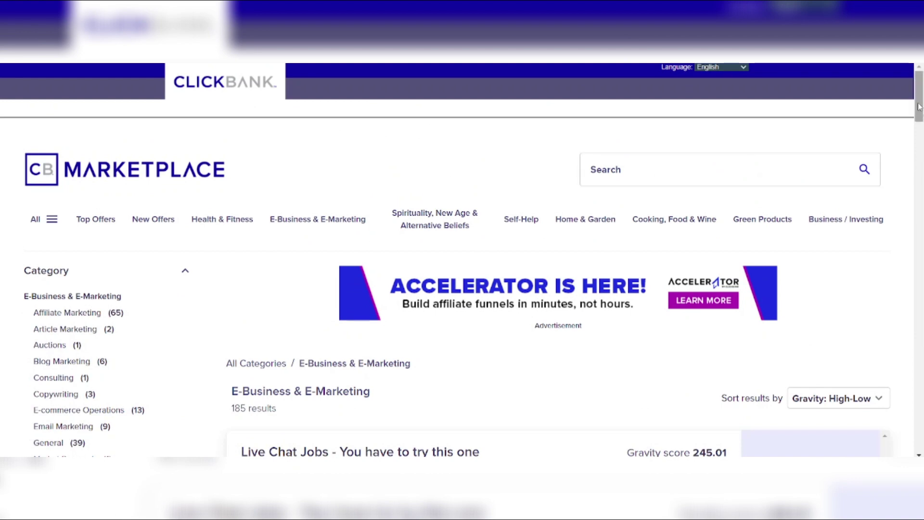
Scroll the E-Business listing down to the Paid Online Writing Jobs offer
drag(919, 107, 899, 233)
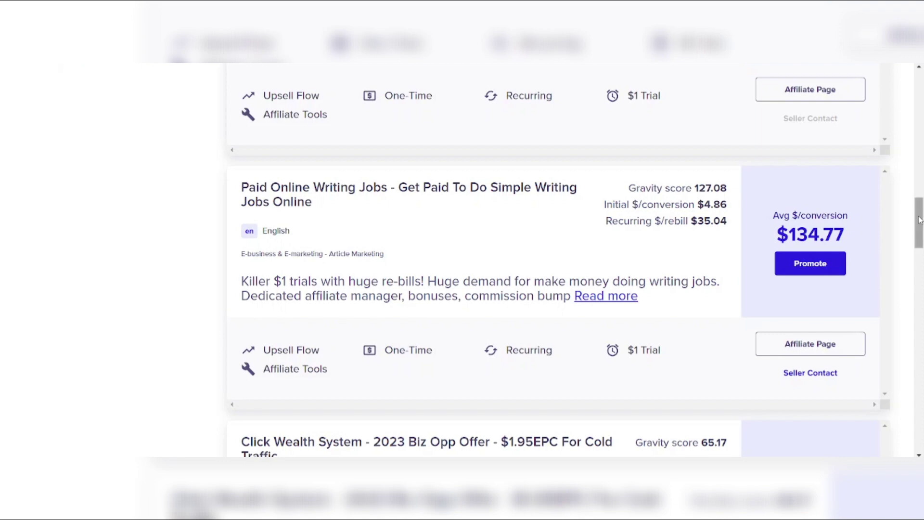
mouse_move(919, 220)
mouse_down()
mouse_move(917, 236)
mouse_move(918, 224)
mouse_up()
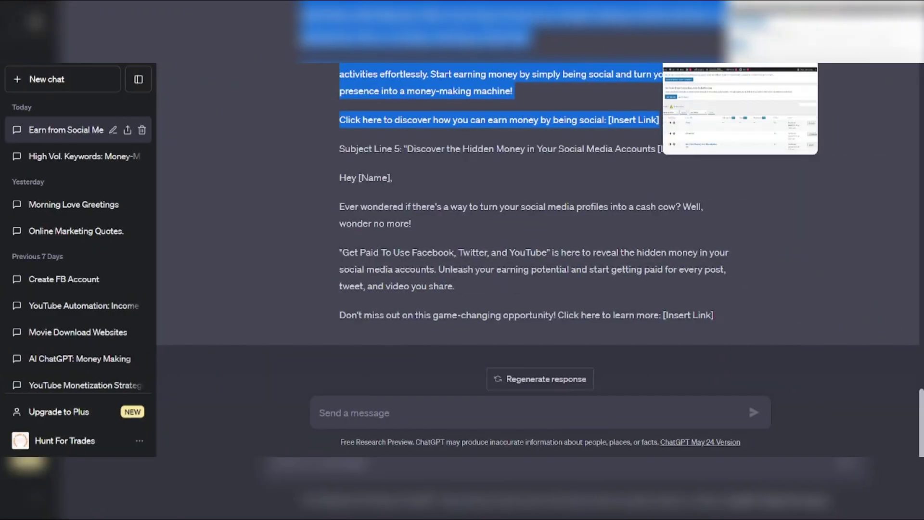
Type the ChatGPT prompt 'You are my personal super writing seo copywriting guru' without sending it
click(387, 413)
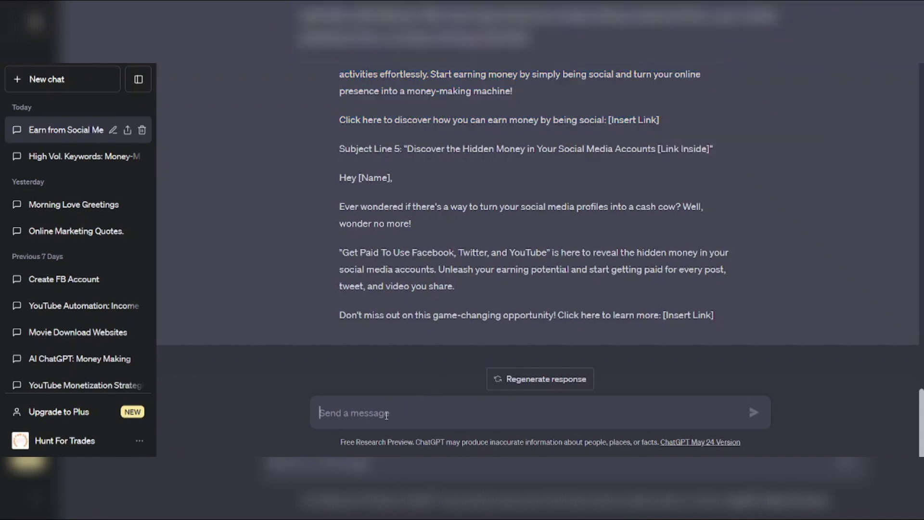
text(You am)
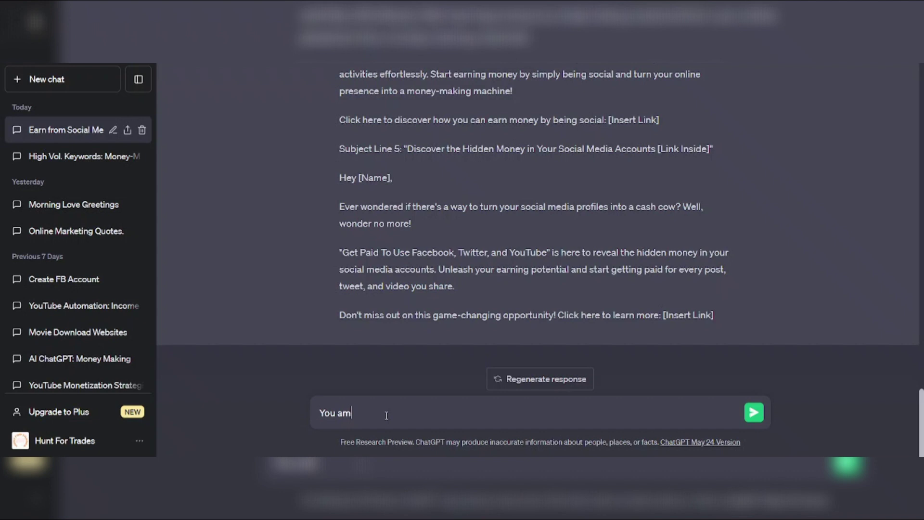
key(BackSpace)
text(re my)
key(BackSpace)
text(y personal super)
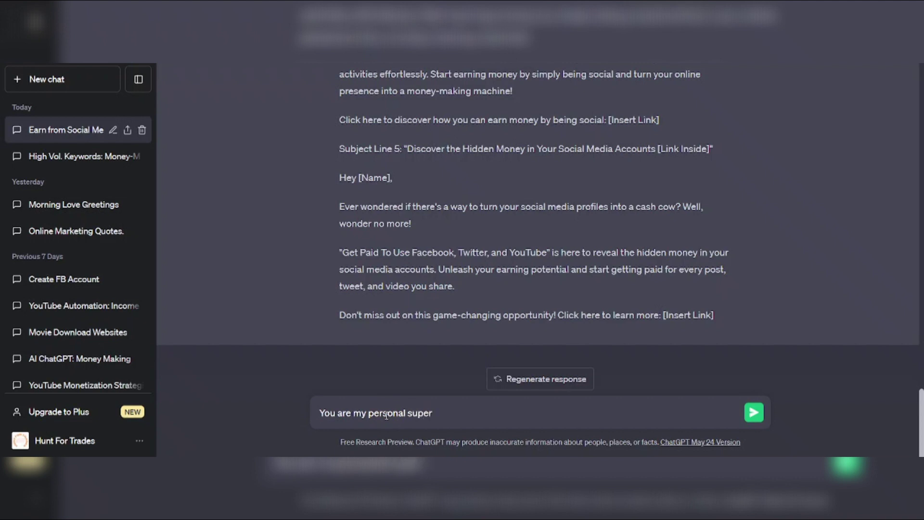
text( writing a)
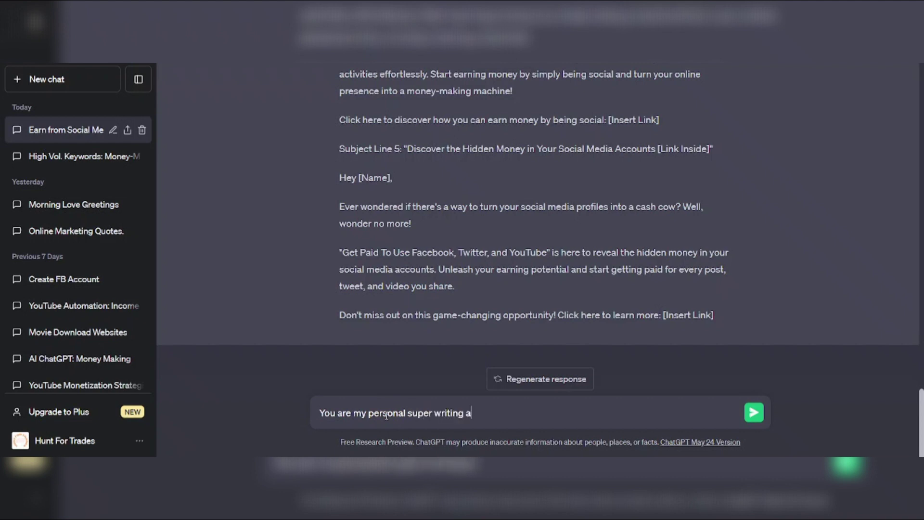
key(BackSpace)
text(seo cop)
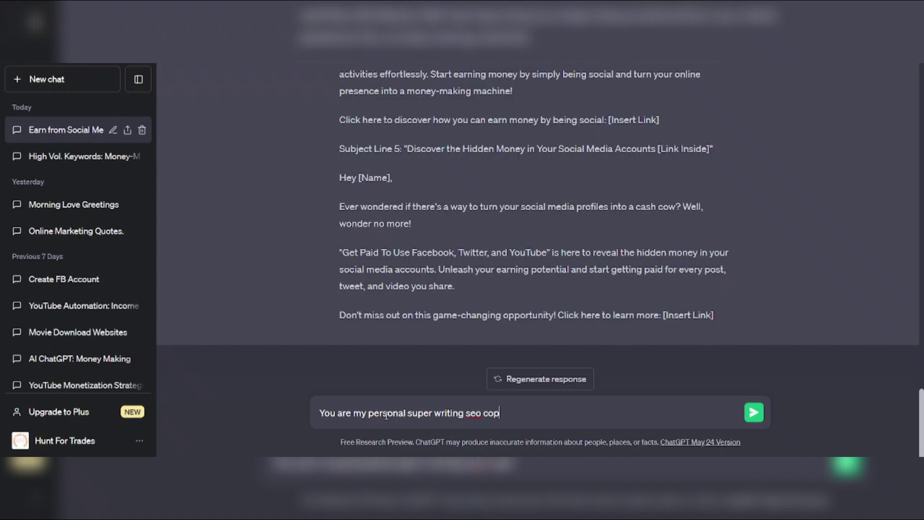
text(ywriting gur)
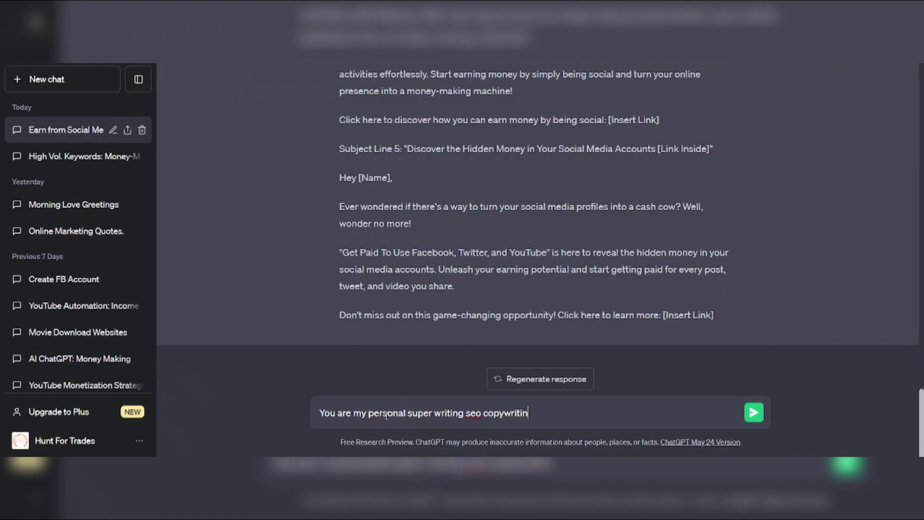
text(u)
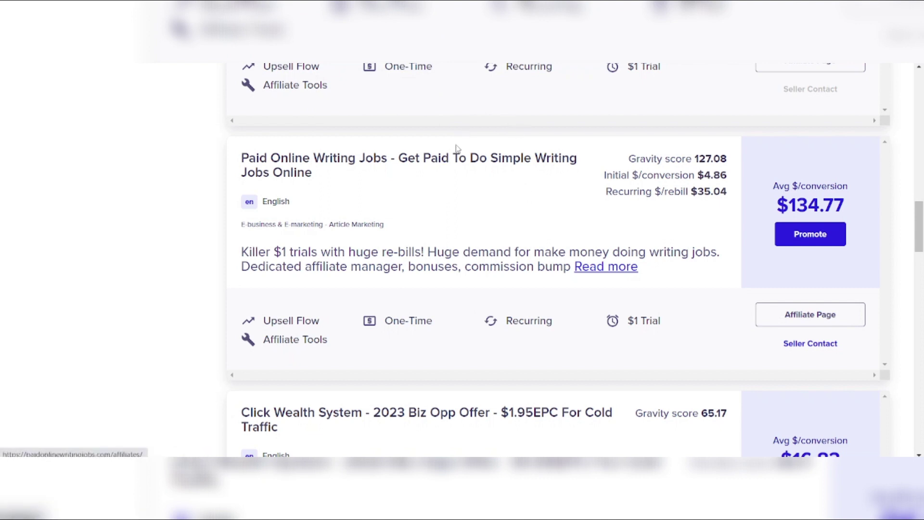
Select the 'Paid Online Writing Jobs' offer title in ClickBank Marketplace for copying
mouse_move(308, 173)
mouse_down()
mouse_move(289, 168)
mouse_move(318, 166)
mouse_move(308, 165)
mouse_up()
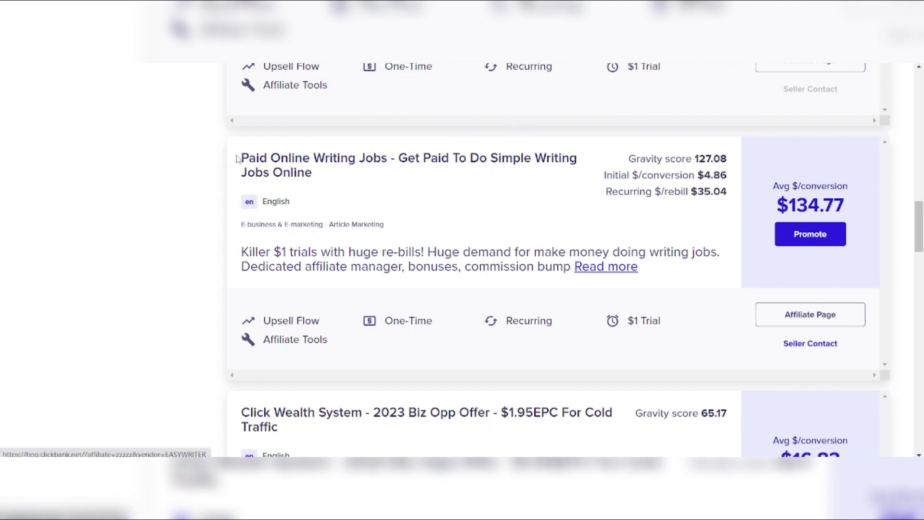
drag(235, 161, 316, 179)
key(ctrl+c)
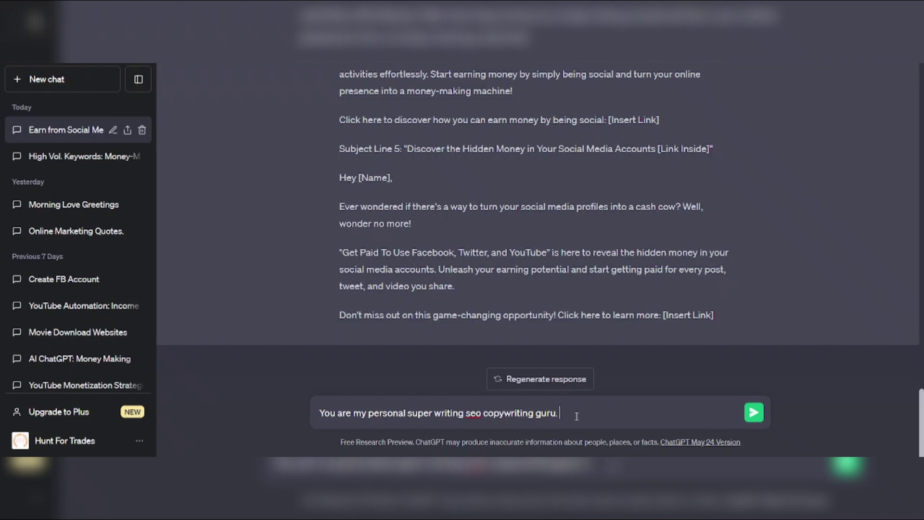
Ask ChatGPT for 3 curiosity-sparking email swipes about 'Paid Online Writing Jobs', leaving space for the link
text(creeat )
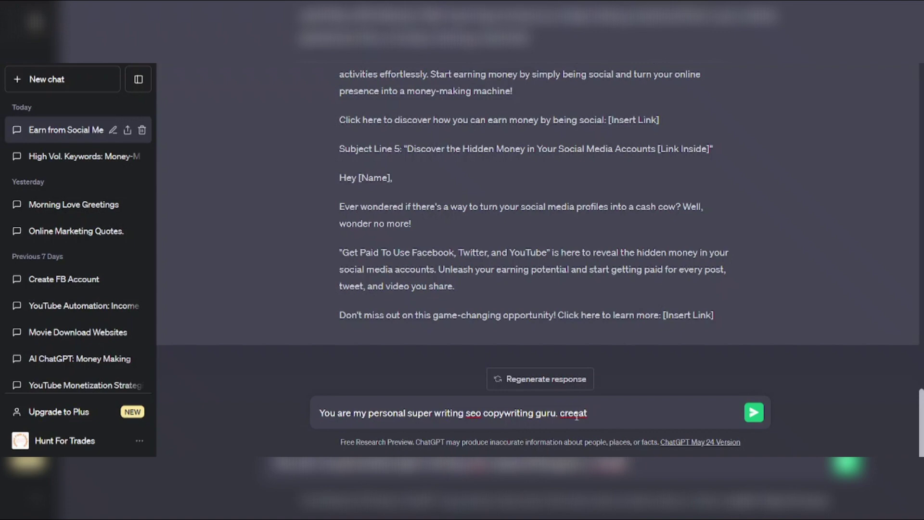
text(3 email swipes with title sthat)
key(BackSpace)
key(BackSpace)
key(BackSpace)
key(BackSpace)
key(BackSpace)
text(that spar)
text(k interest a)
text(nd curi)
text(ou)
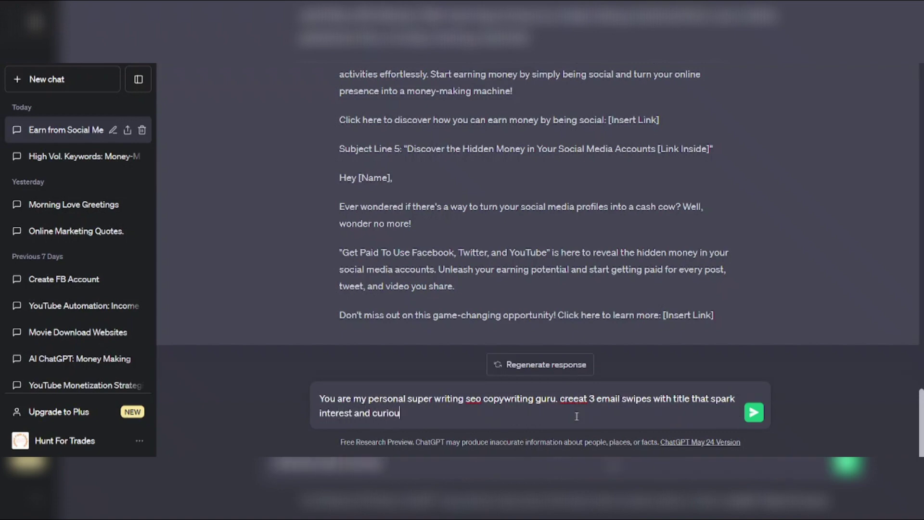
text(stity)
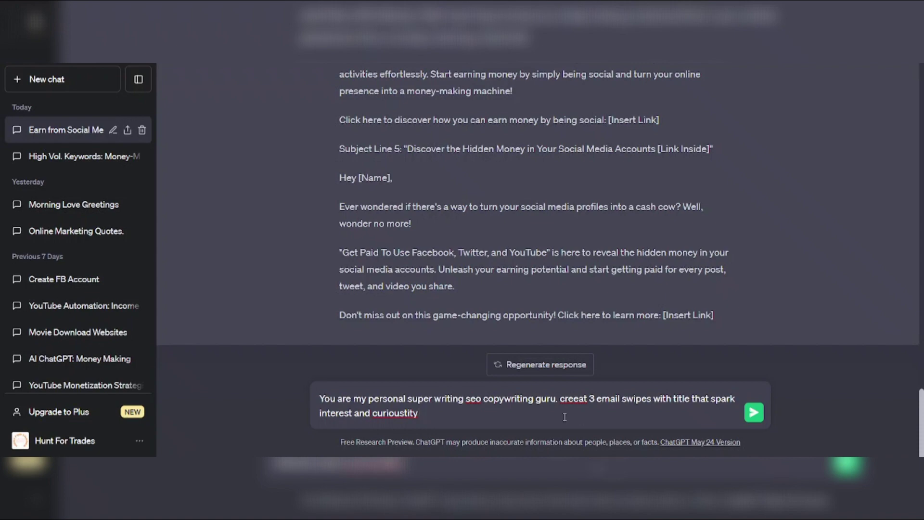
right_click(395, 414)
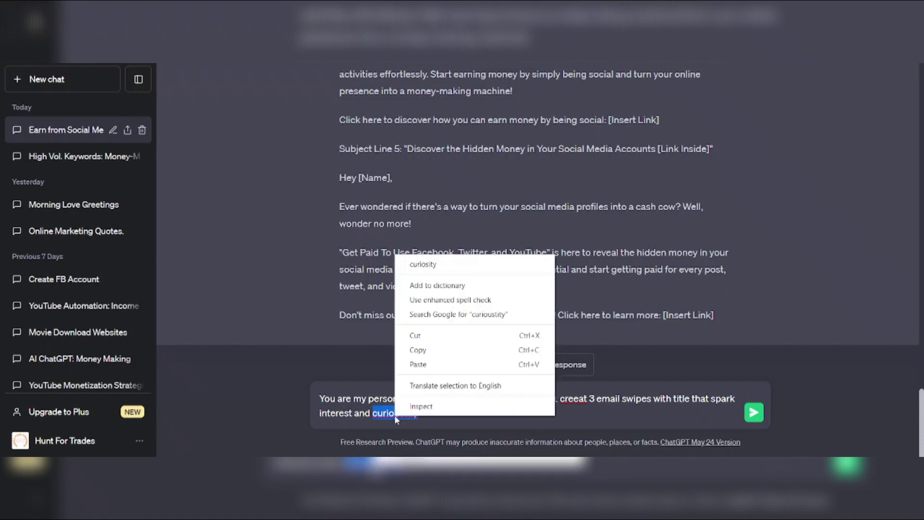
click(423, 264)
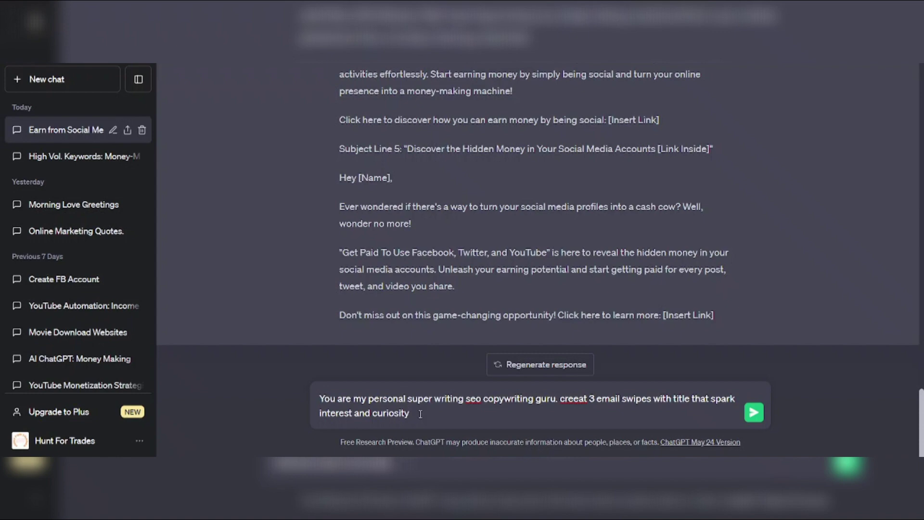
text(about )
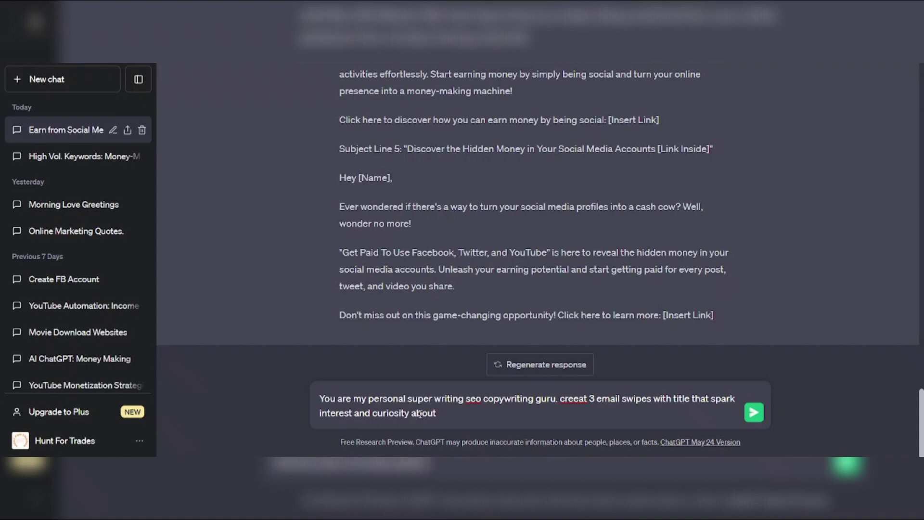
text(")
key(ctrl+v)
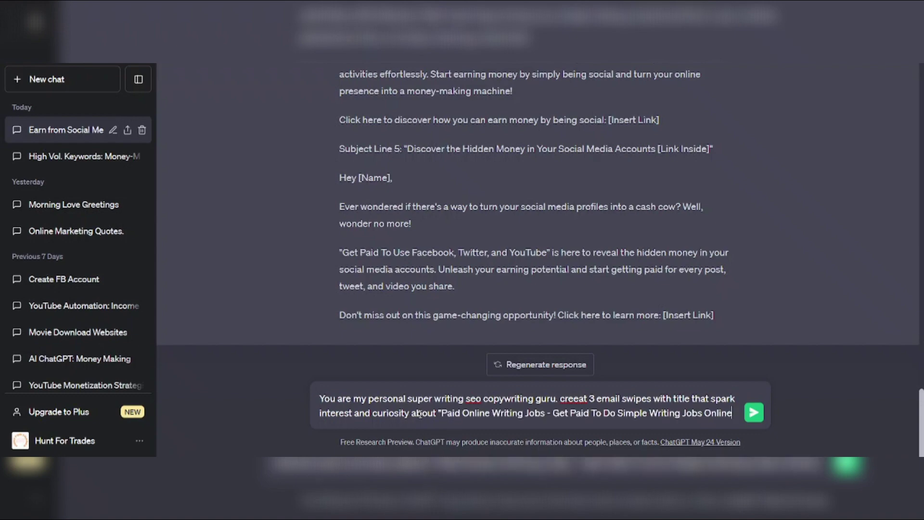
text(")
text( and leave )
text(a space for )
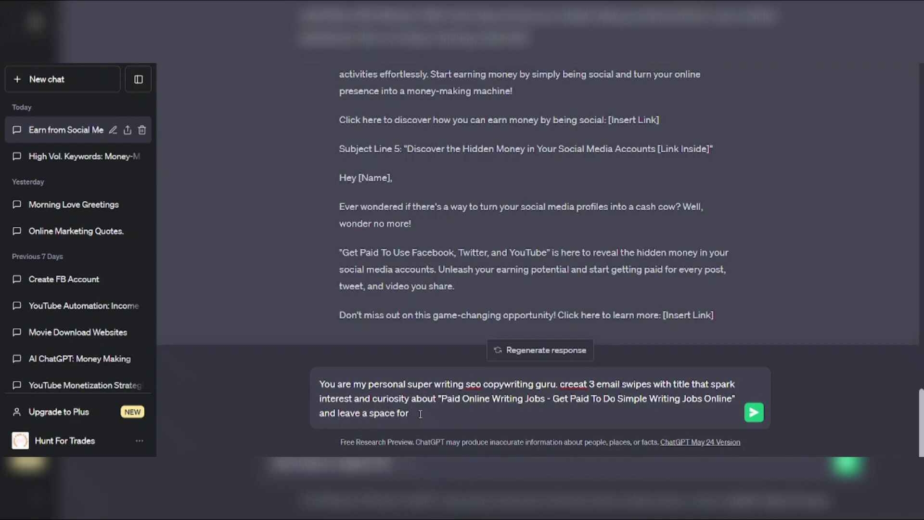
text(the link)
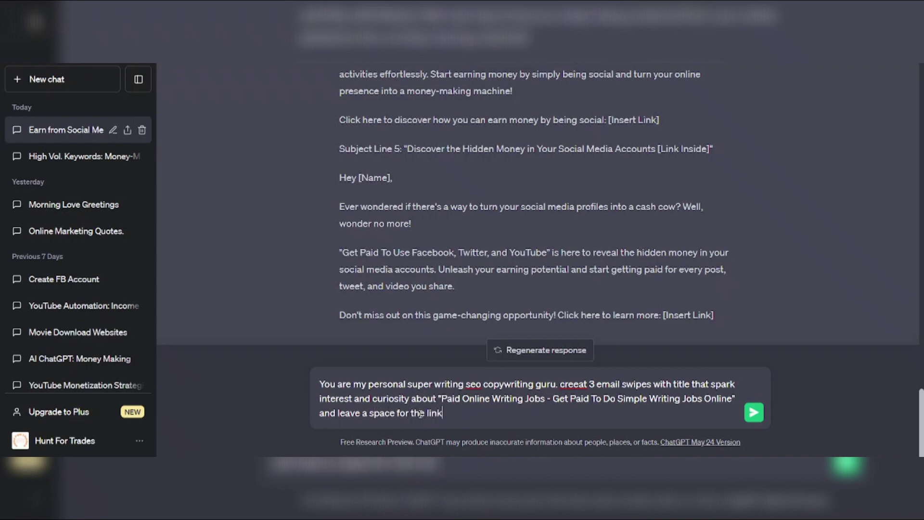
key(Return)
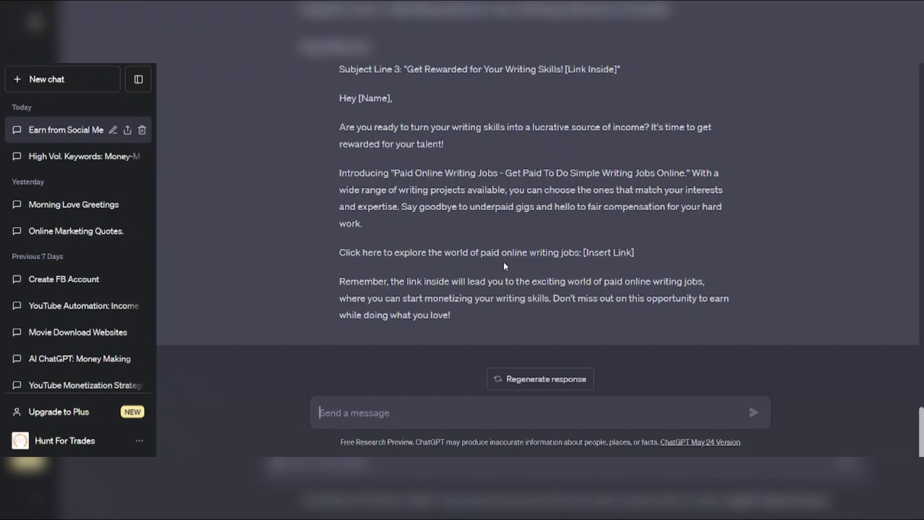
Review the three email swipes and copy Subject Line 3, 'Get Rewarded for Your Writing Skills!'
scroll(504, 262, up, 3)
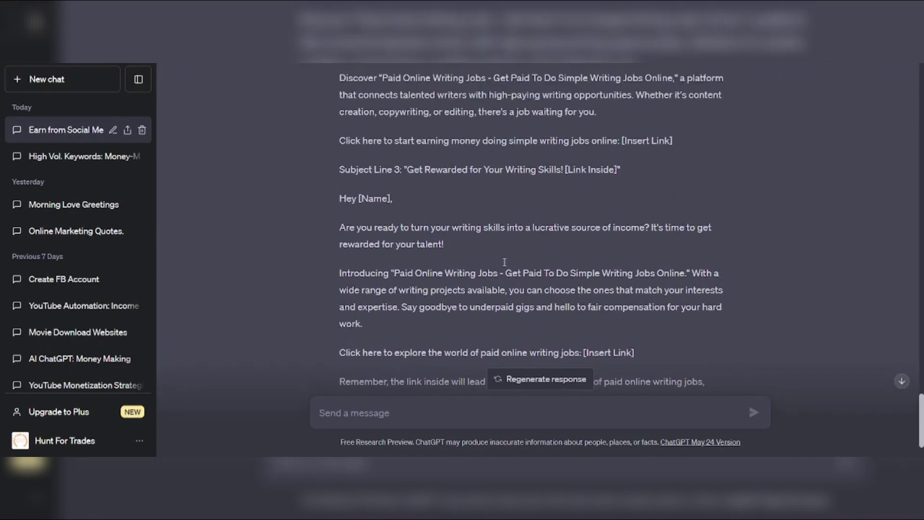
scroll(504, 262, down, 3)
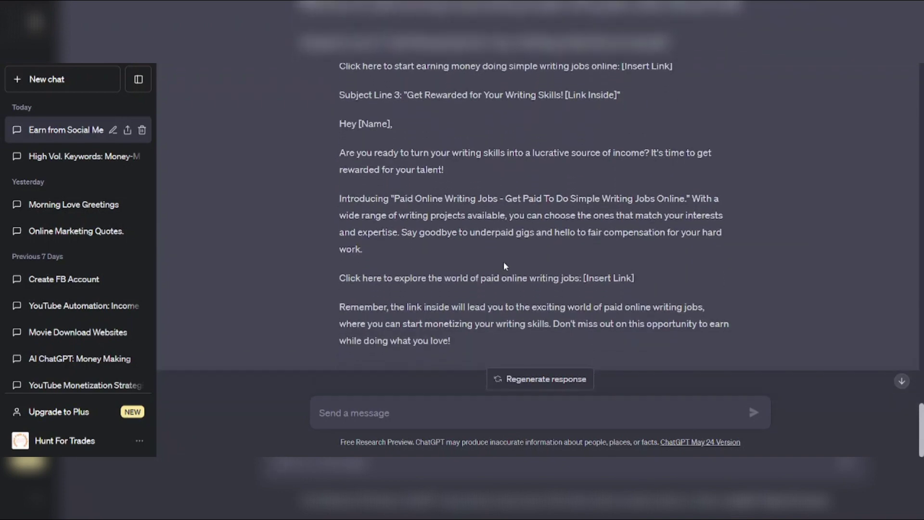
scroll(504, 261, down, 1)
scroll(504, 261, up, 2)
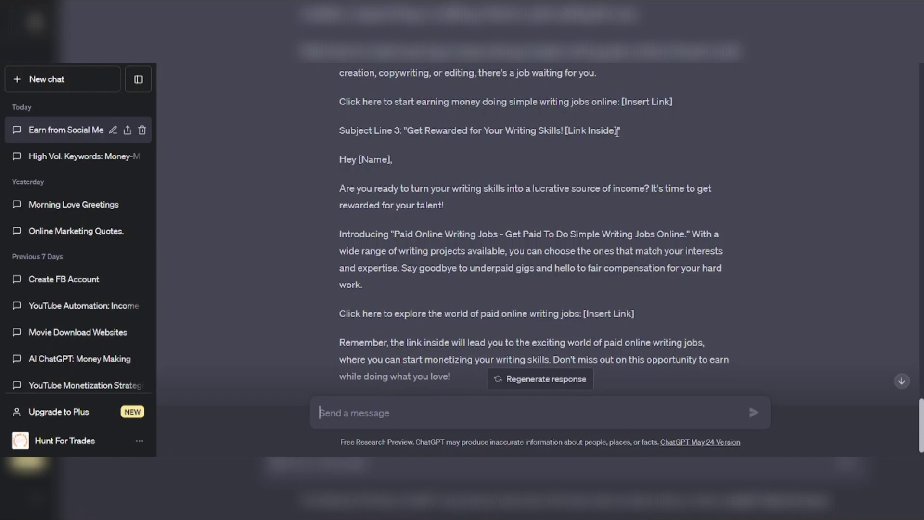
drag(618, 131, 407, 124)
key(ctrl+c)
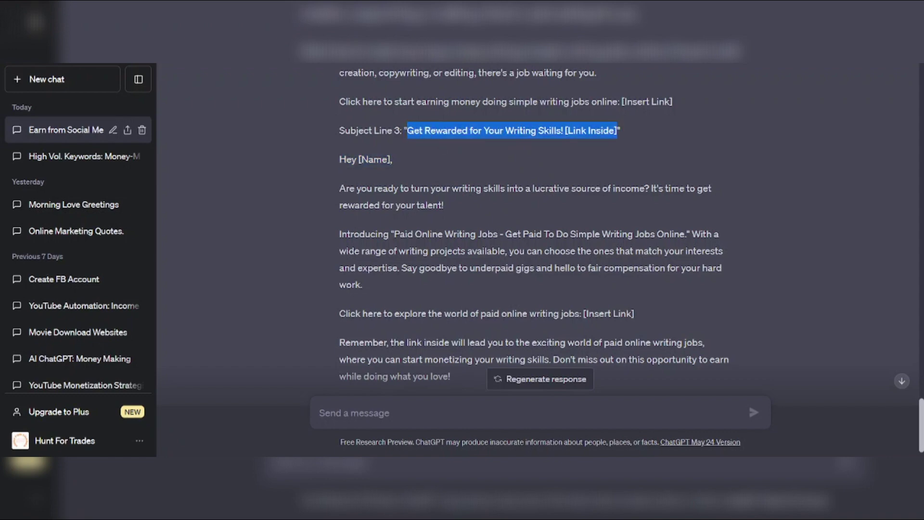
key(alt+Tab)
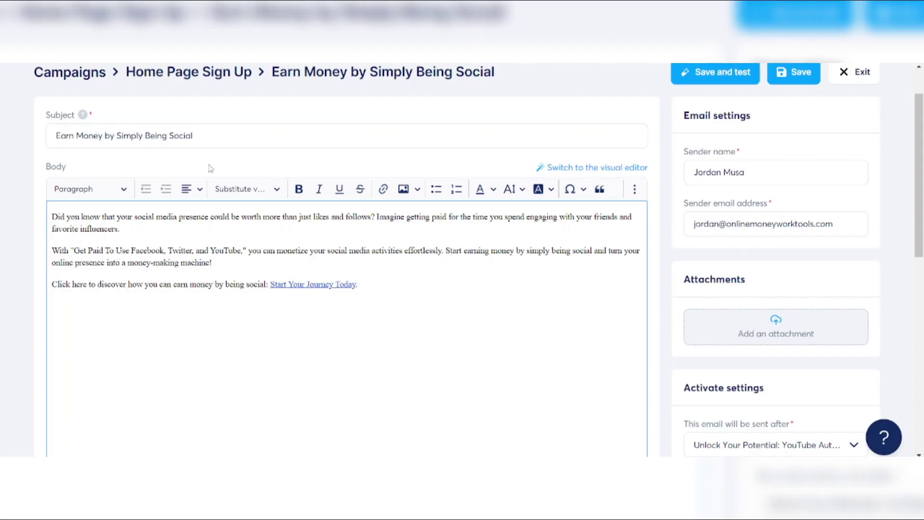
Save the 'Earn Money by Simply Being Social' email and return to the campaign email list
click(790, 74)
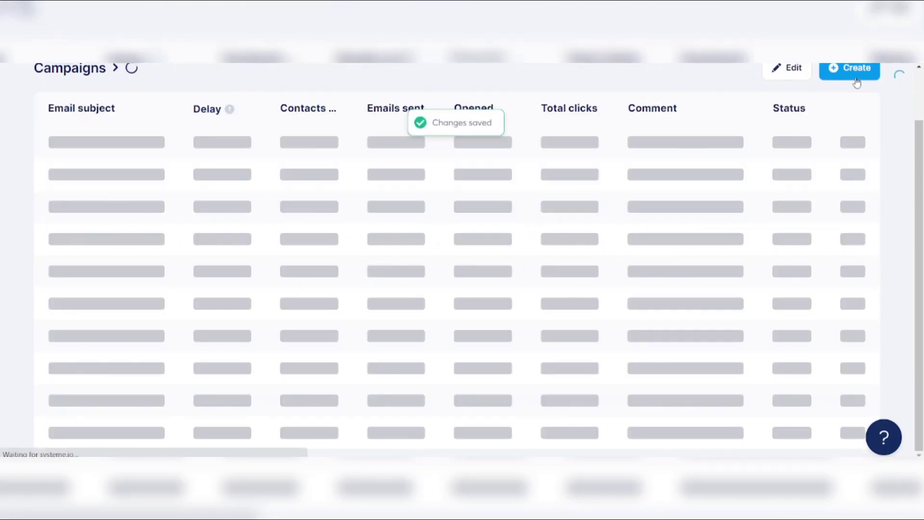
scroll(479, 245, down, 3)
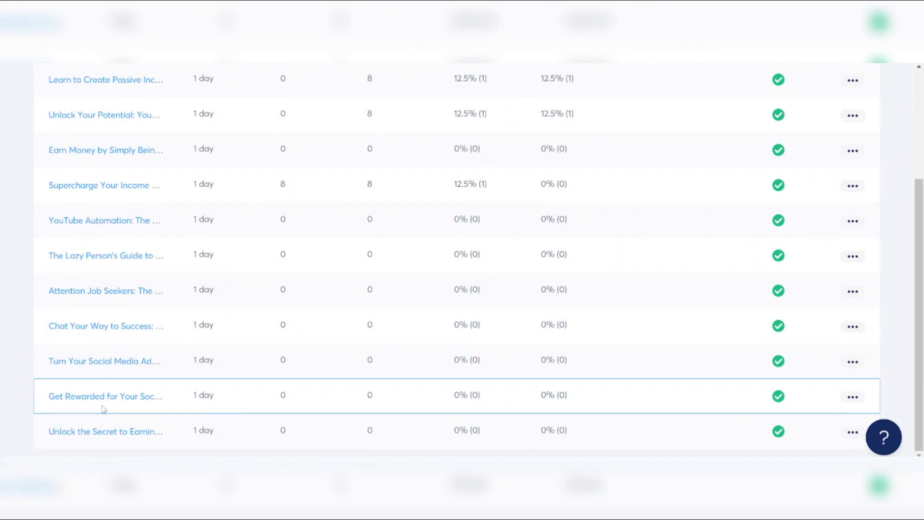
scroll(102, 409, up, 1)
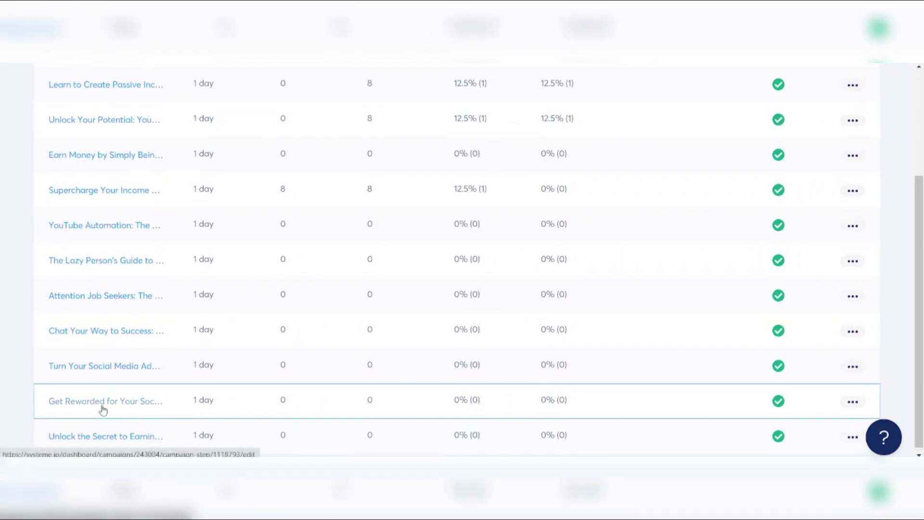
scroll(103, 409, down, 1)
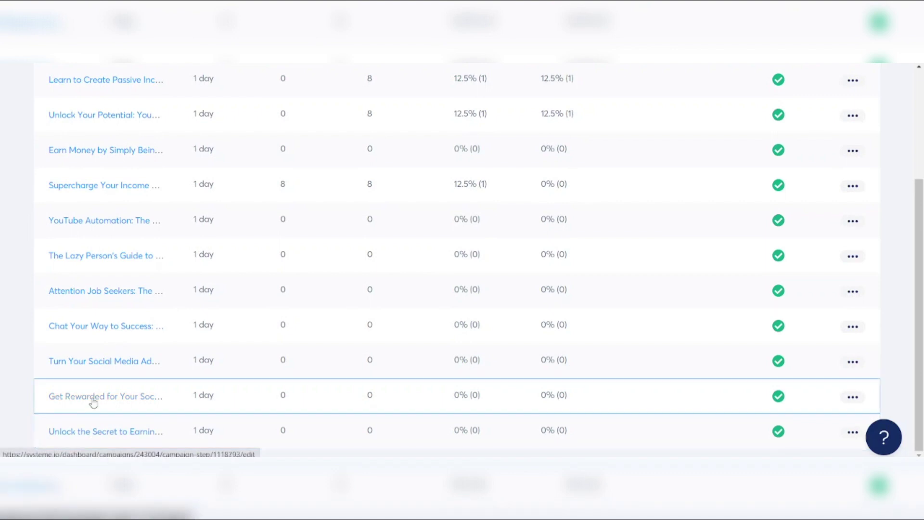
scroll(93, 402, up, 3)
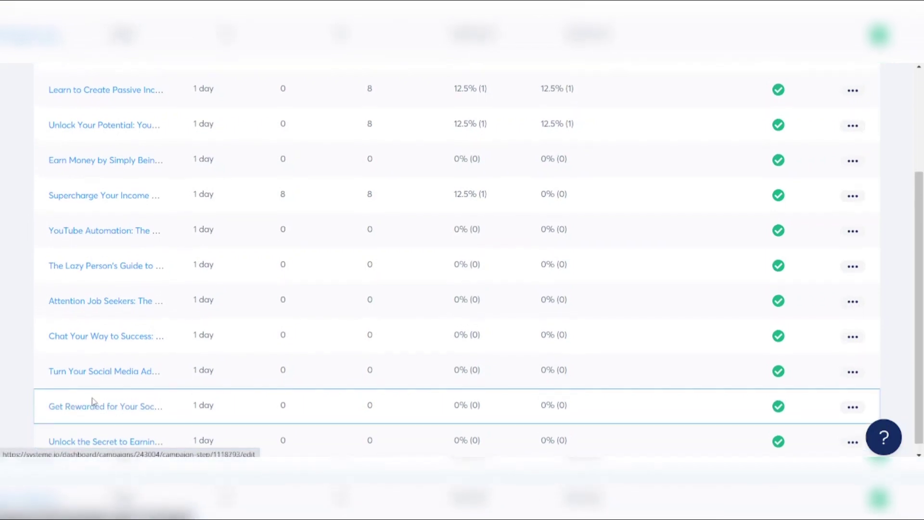
scroll(88, 283, down, 1)
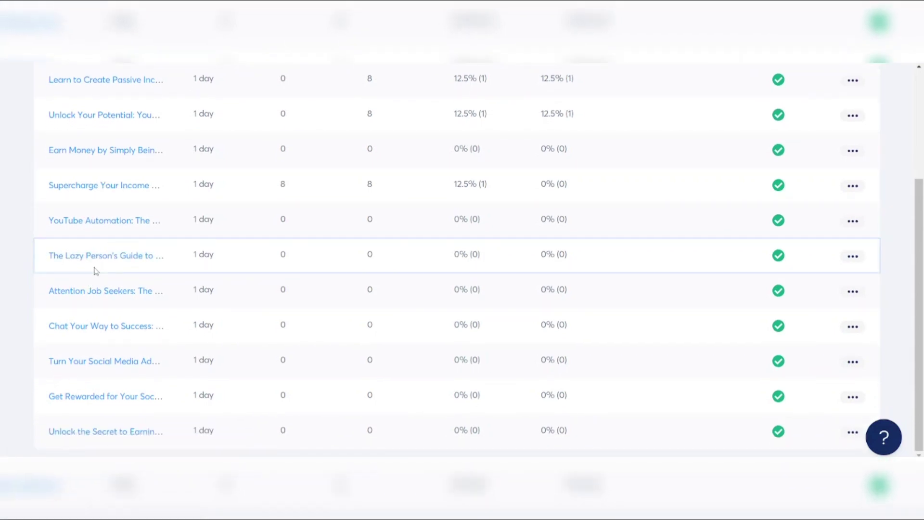
Check the delay settings of the Unlock the Secret, Get Rewarded and Chat Your Way to Success emails
click(78, 433)
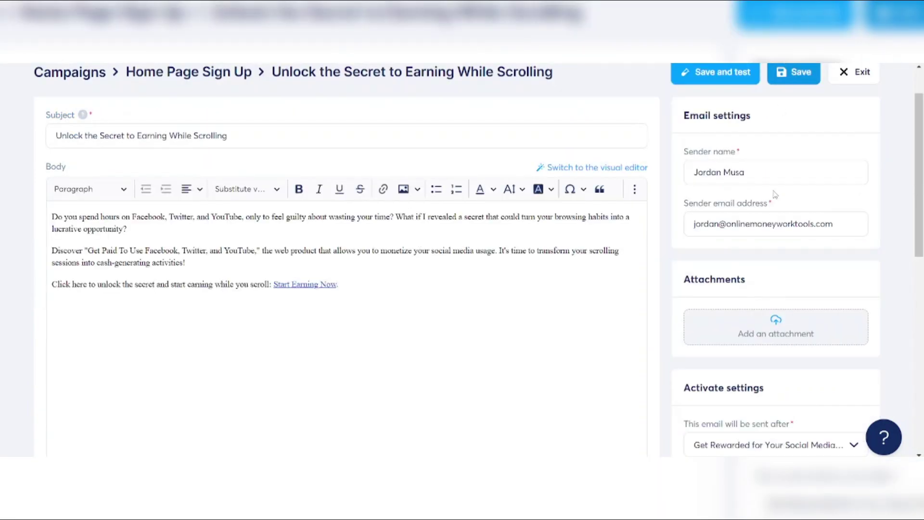
scroll(778, 228, down, 4)
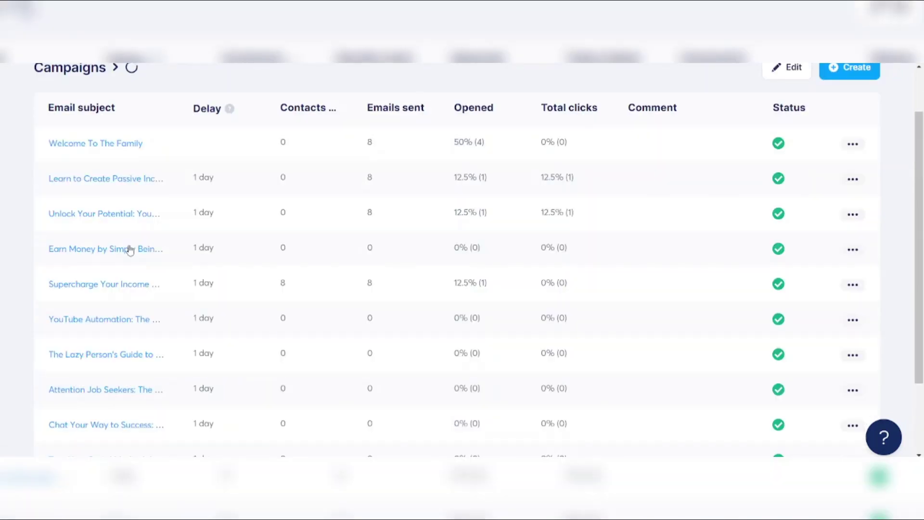
scroll(130, 246, down, 2)
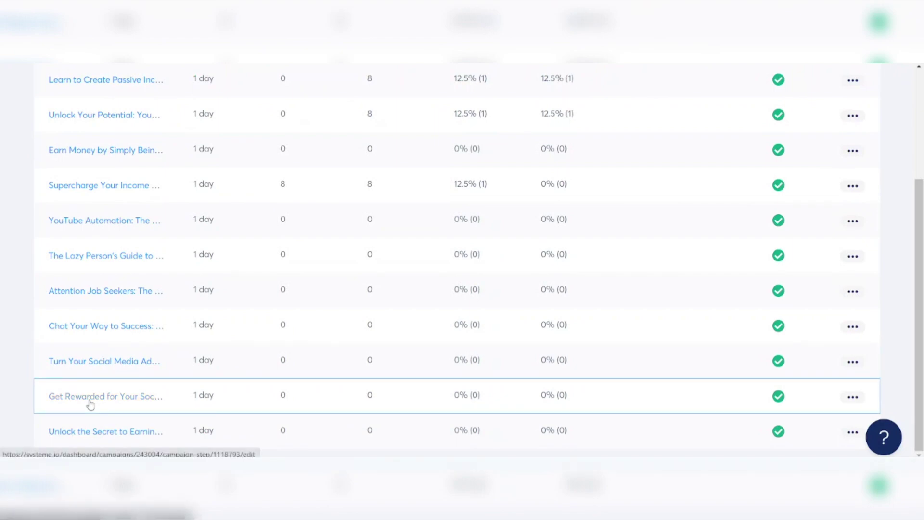
click(84, 398)
scroll(101, 150, down, 4)
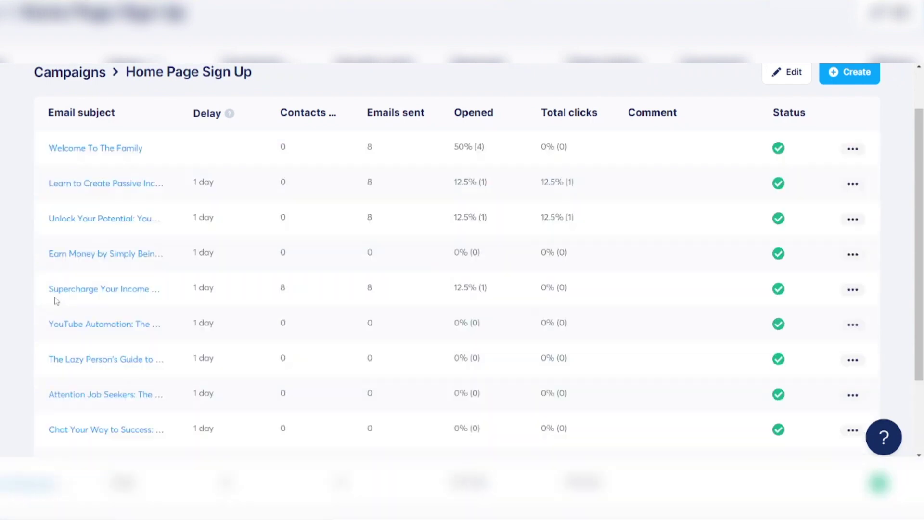
scroll(57, 301, down, 2)
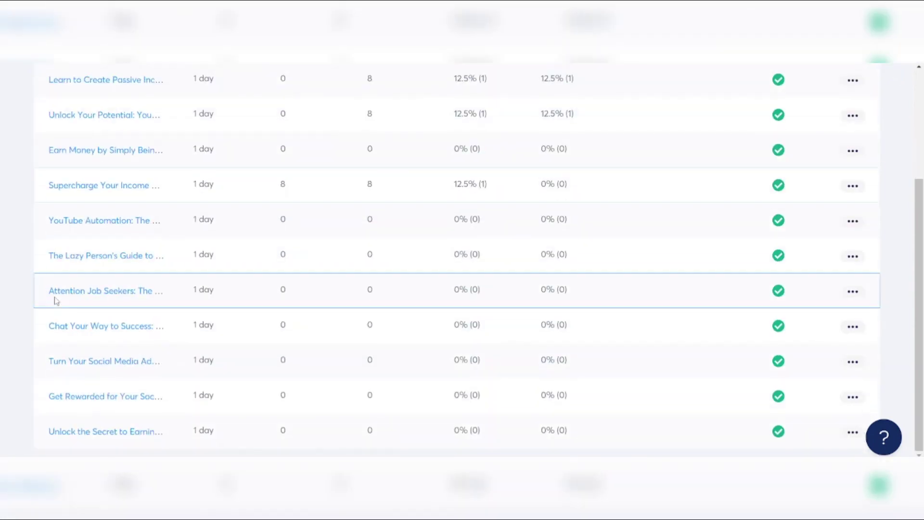
click(106, 327)
scroll(805, 302, down, 4)
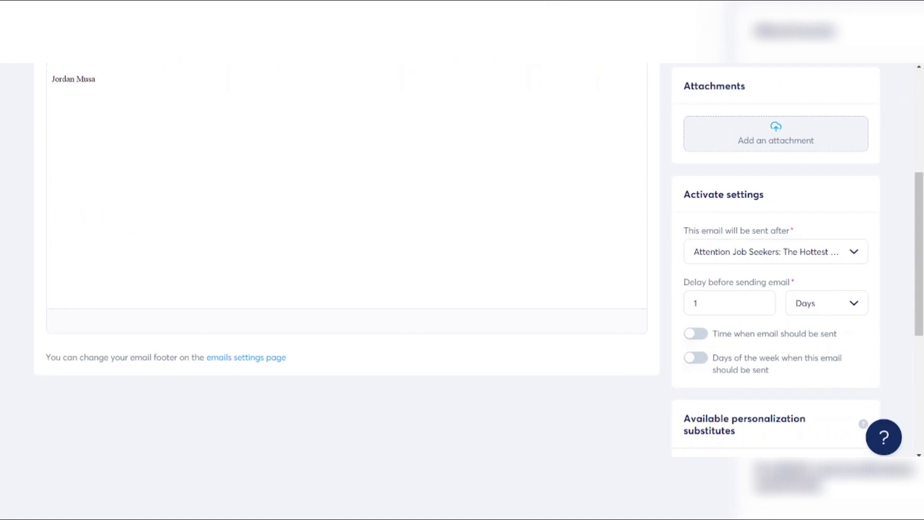
key(alt+Left)
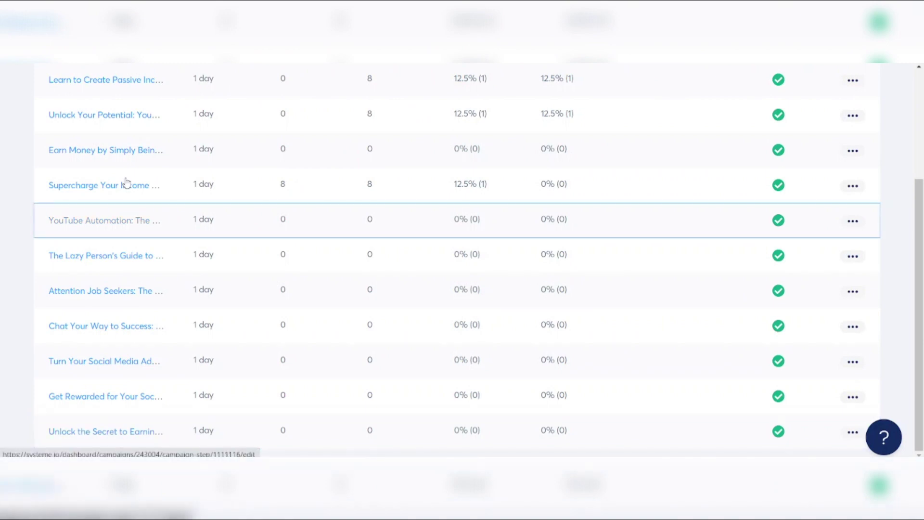
Check the 'Earn Money by Simply Being Social' email's 1-day delay, then return to the email list
click(103, 150)
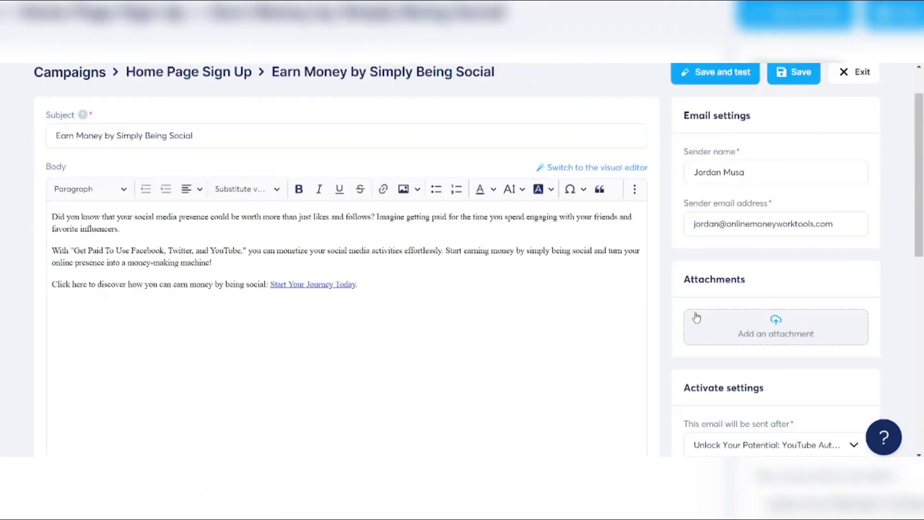
scroll(696, 318, down, 5)
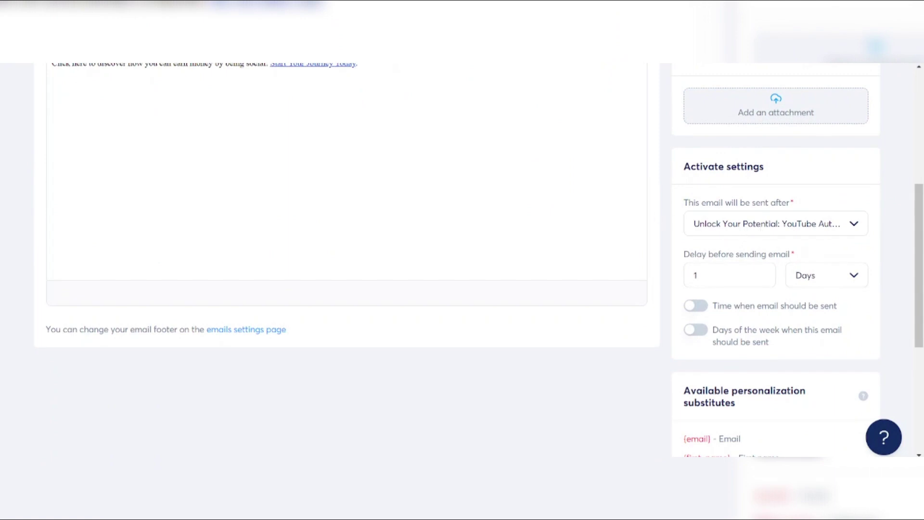
key(alt+Left)
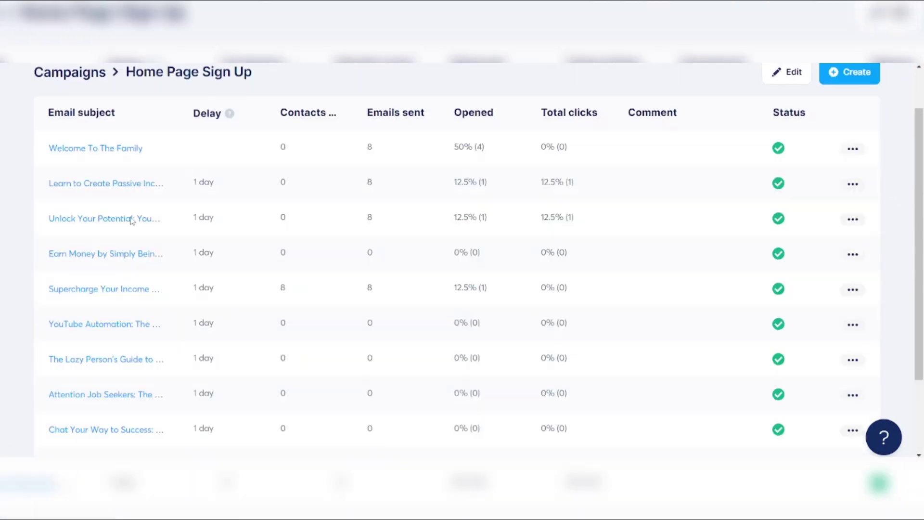
scroll(101, 266, down, 3)
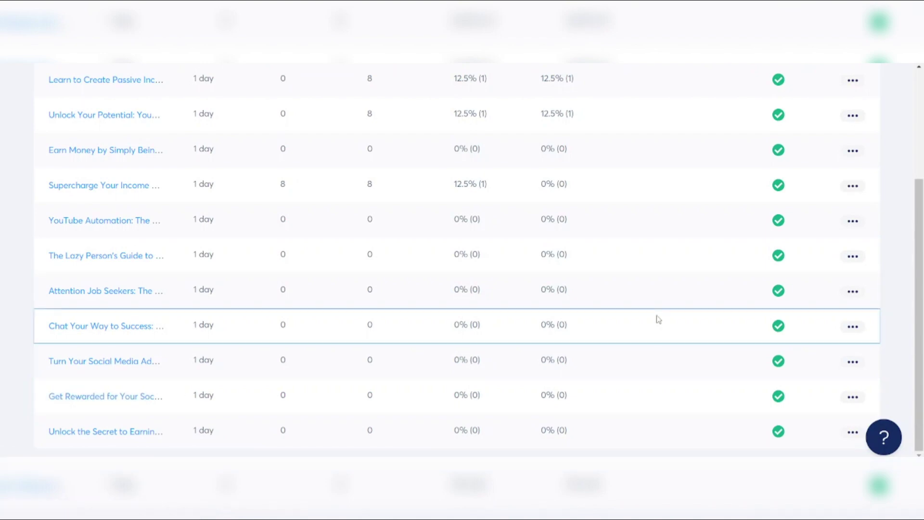
scroll(657, 319, up, 3)
Create a new campaign email with the subject 'Get Rewarded for Your Writing Skills! [Link Inside]'
click(849, 90)
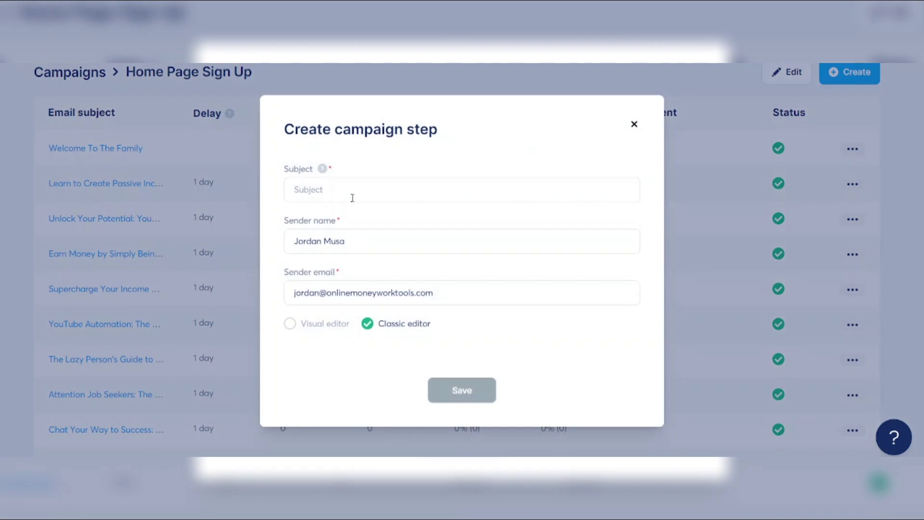
click(352, 198)
key(ctrl+v)
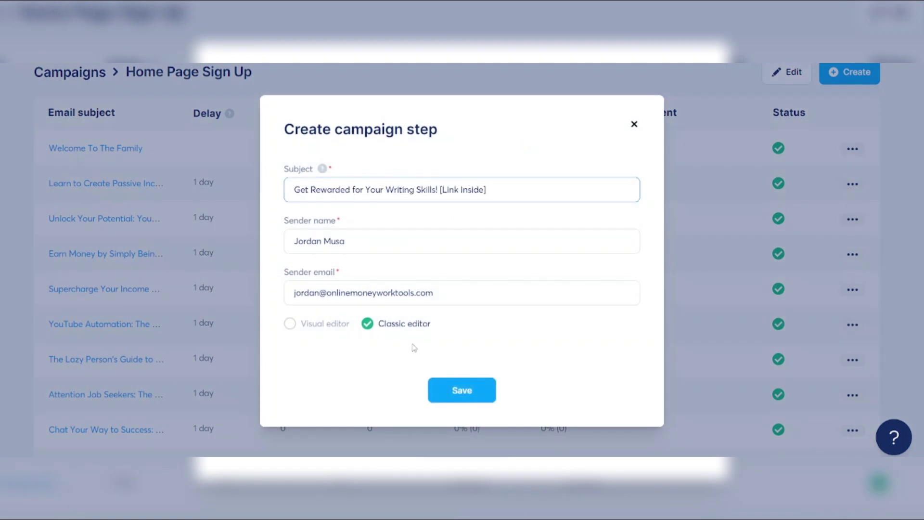
click(480, 392)
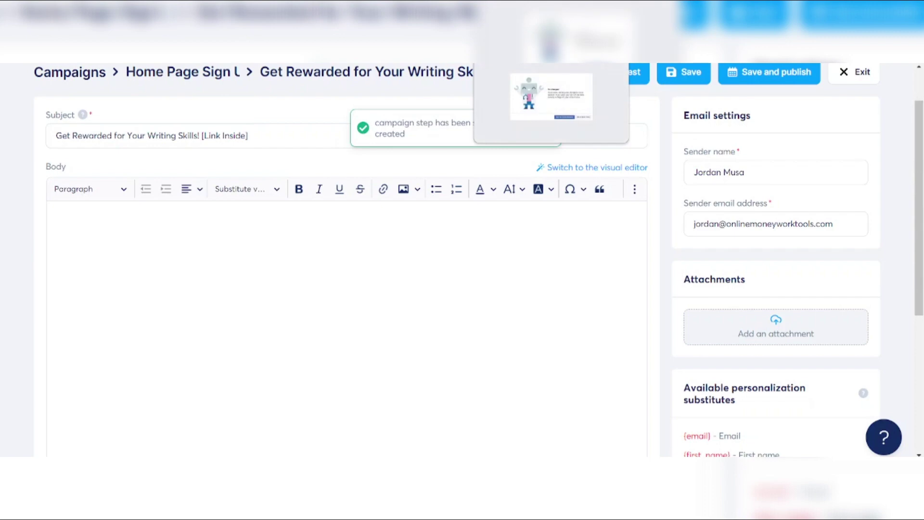
click(551, 62)
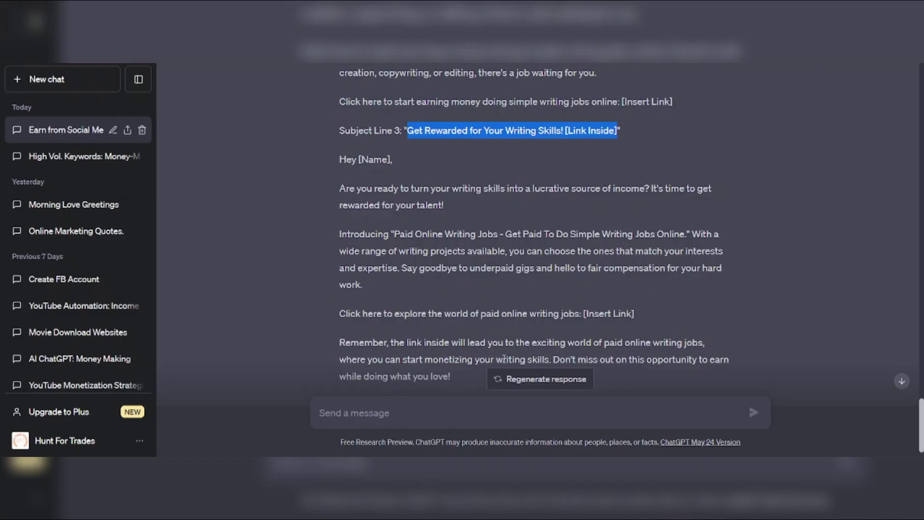
Copy the writing-jobs email body from 'Are you ready…' through '[Insert Link]' in ChatGPT
scroll(448, 354, down, 1)
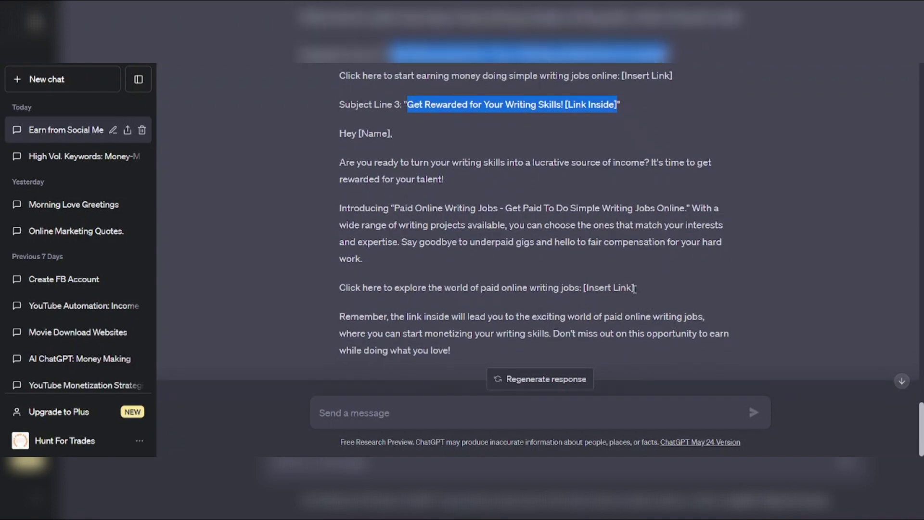
drag(633, 287, 338, 164)
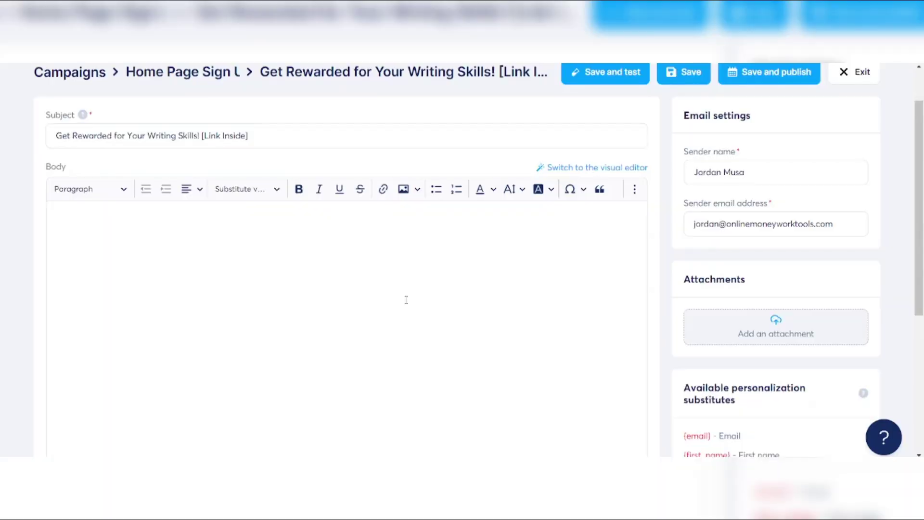
Paste the ChatGPT text into the email body and replace '[Insert Link]' with 'Begin Earning Now'
click(406, 299)
key(ctrl+v)
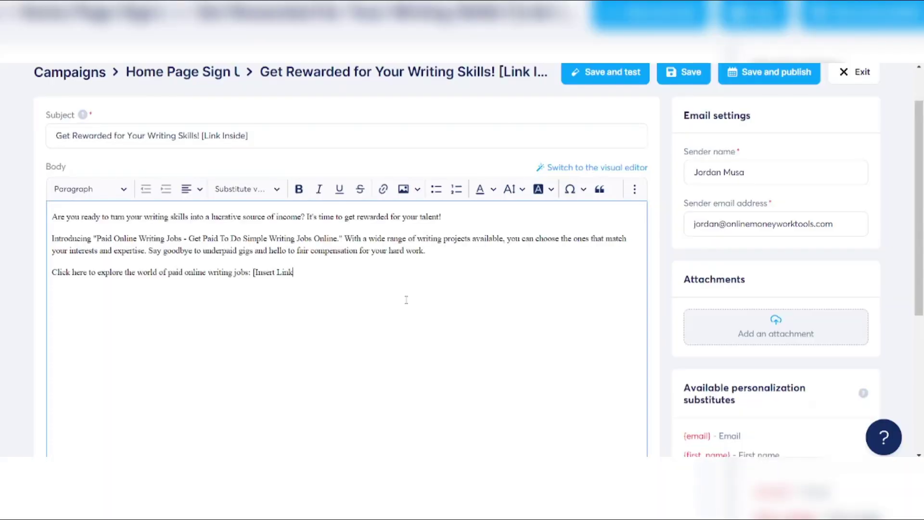
drag(299, 272, 251, 274)
text(Begine)
key(BackSpace)
key(BackSpace)
key(BackSpace)
key(BackSpace)
key(BackSpace)
key(BackSpace)
key(BackSpace)
text(Begin Earning Now)
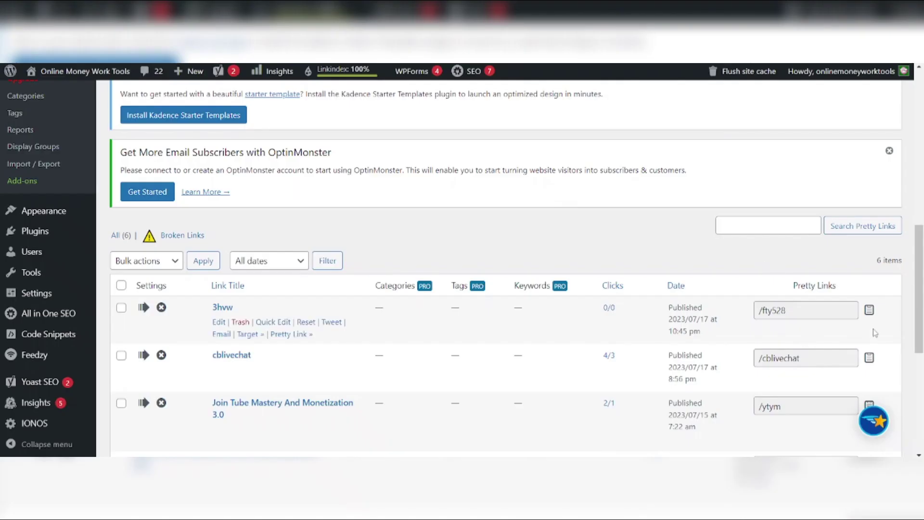
Copy the /fty528 short link from Pretty Links and return to the systeme.io email editor
click(870, 310)
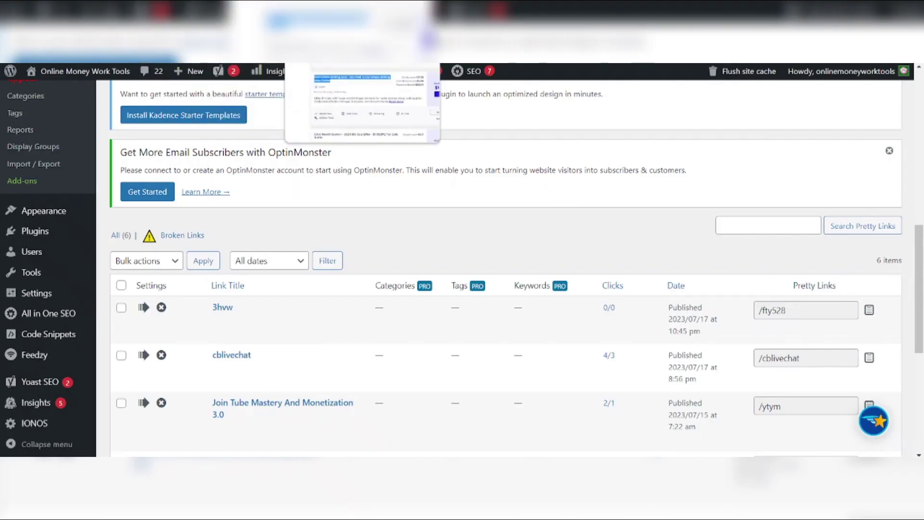
click(332, 43)
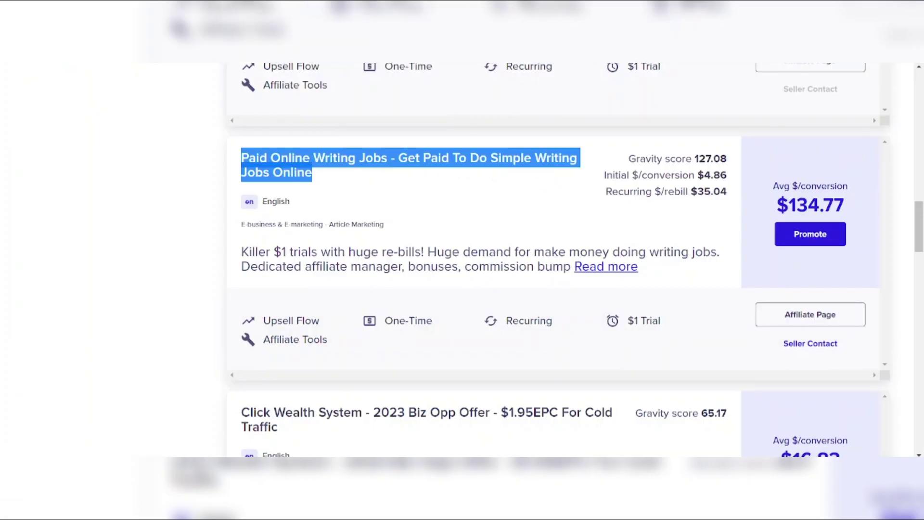
click(534, 8)
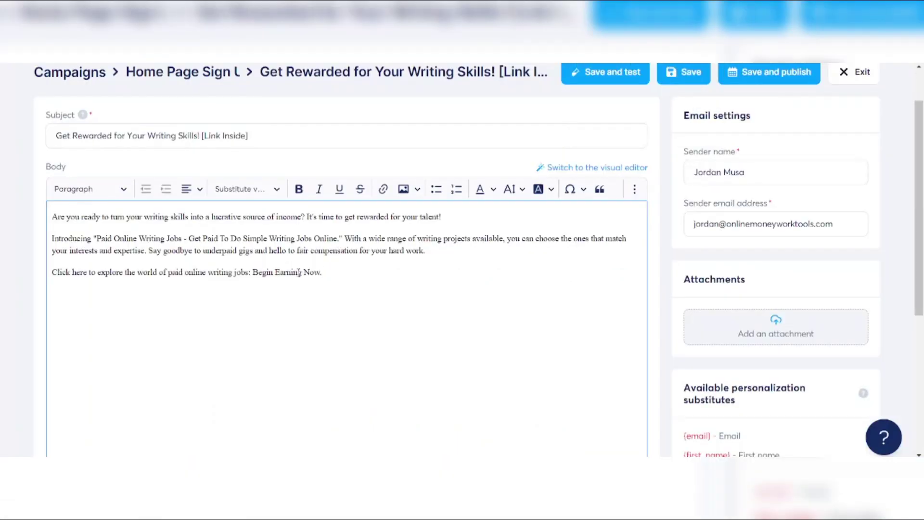
Link 'Begin Earning Now' to the onlinemoneyworktools.com/fty528 short link
click(322, 272)
drag(321, 272, 254, 273)
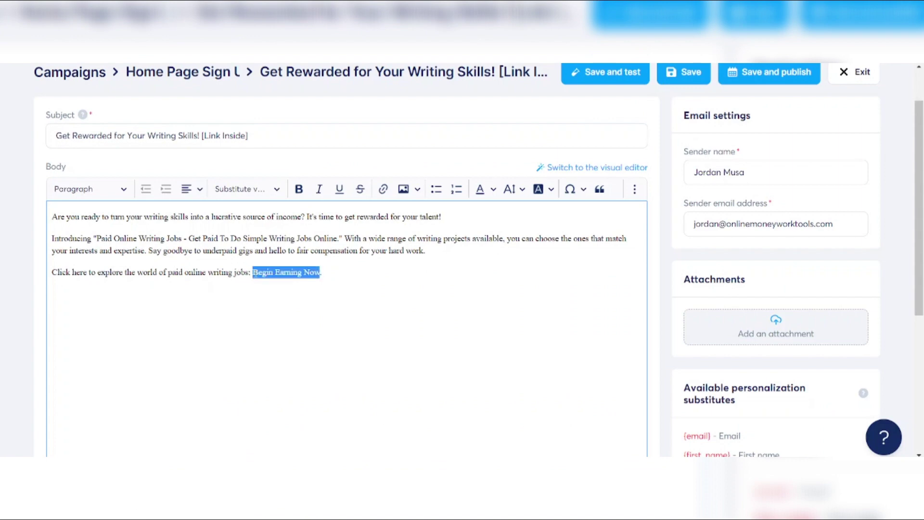
click(383, 189)
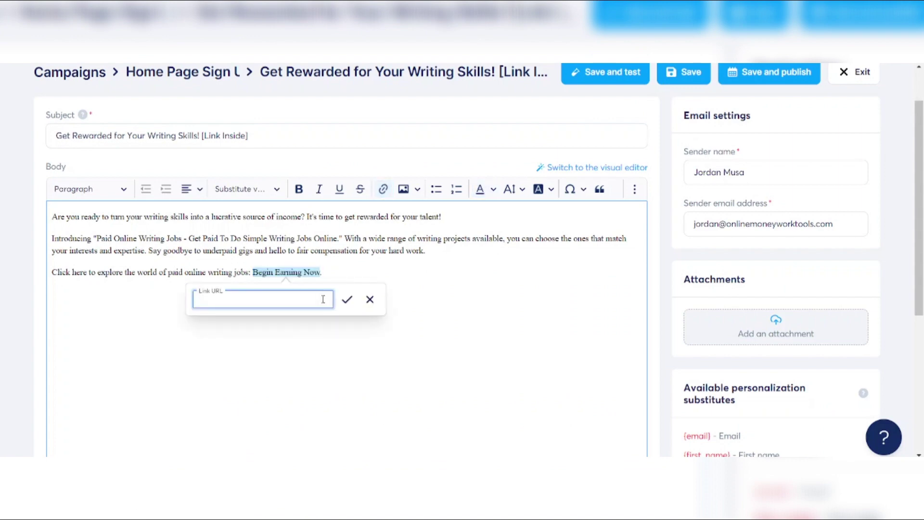
key(ctrl+v)
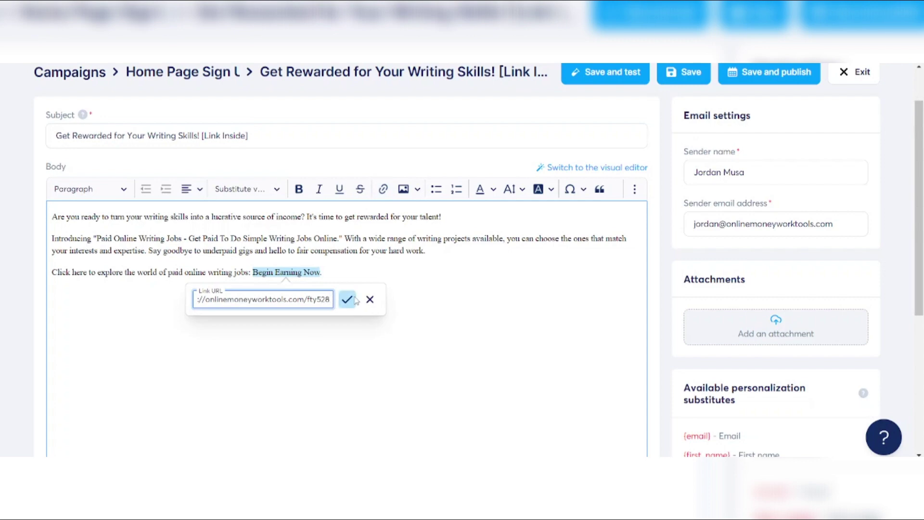
click(355, 299)
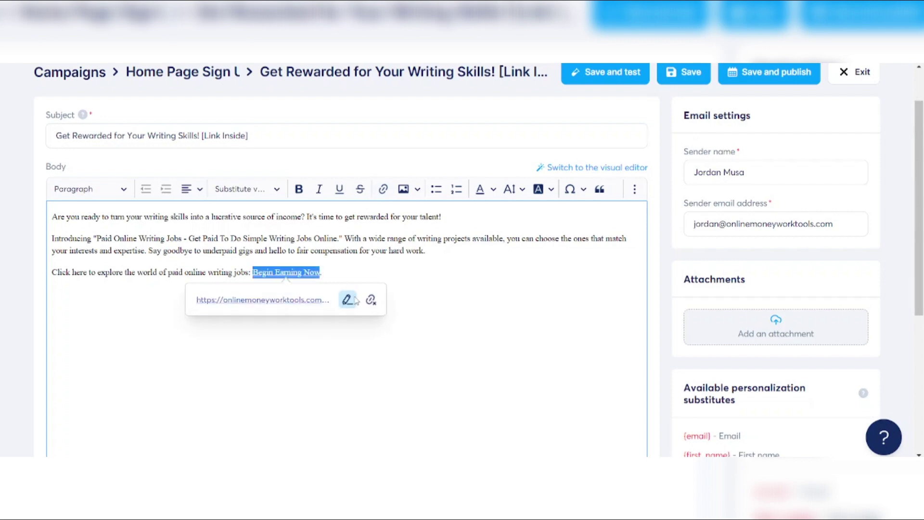
click(437, 291)
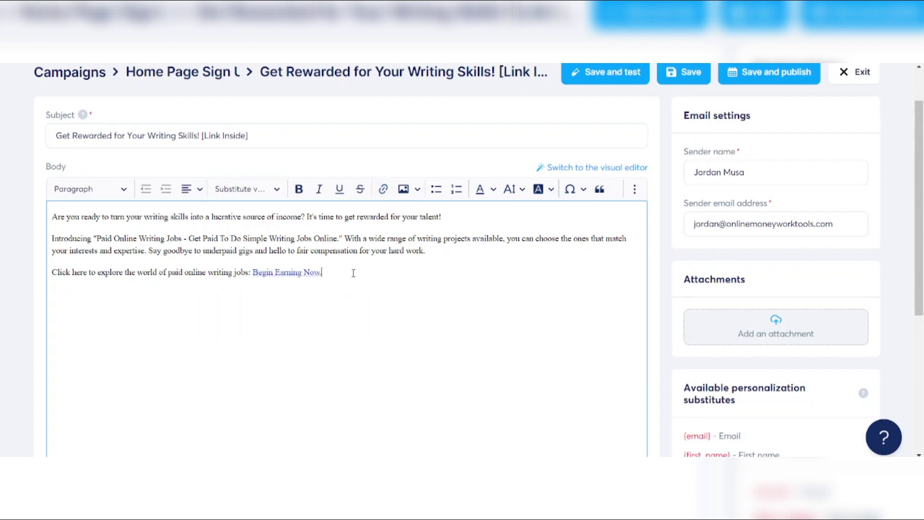
End the email with a 'Best Regards,' sign-off followed by the sender's name
key(Return)
text(B)
text(eg)
key(BackSpace)
key(BackSpace)
key(BackSpace)
text(B)
key(BackSpace)
text(Best Regar)
text(ds)
text(, )
text(Jordan Mus)
text(a)
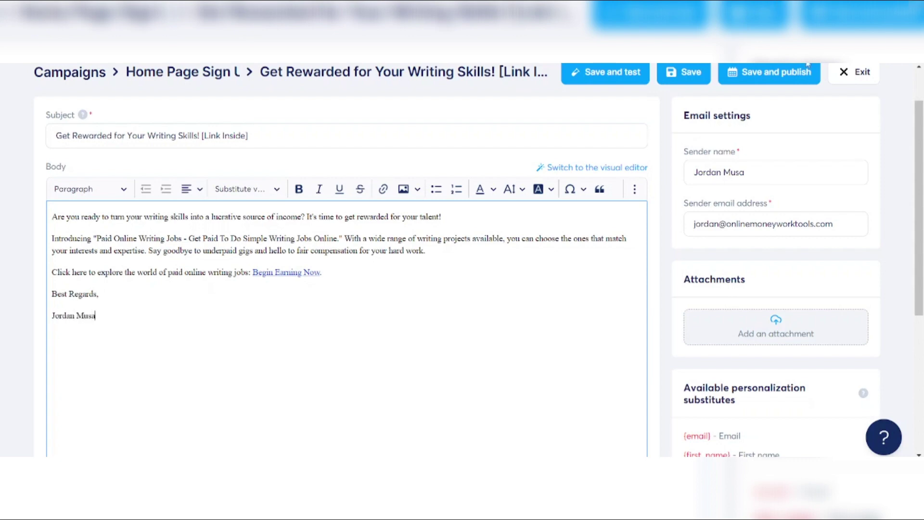
Publish the writing-skills email to follow 'Unlock the Secret to Earning While Scrolling' after 1 day, and activate it
click(779, 74)
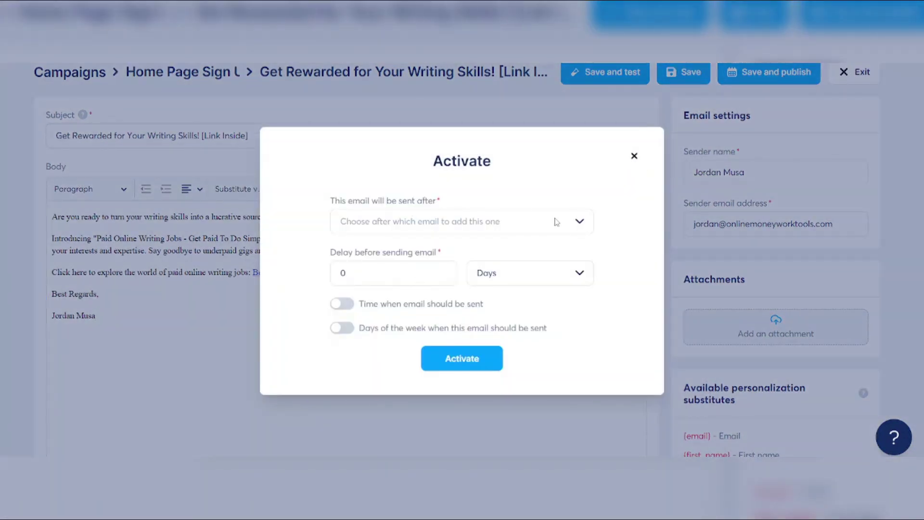
click(587, 225)
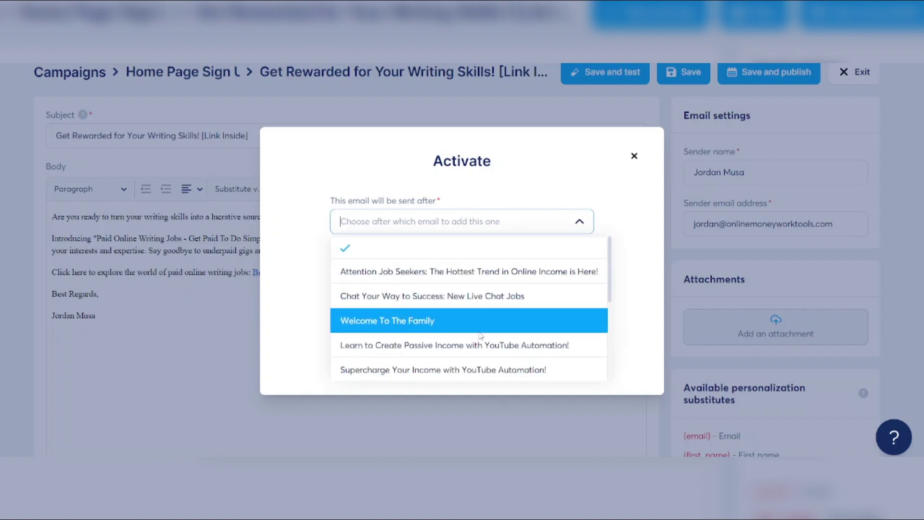
scroll(480, 336, down, 5)
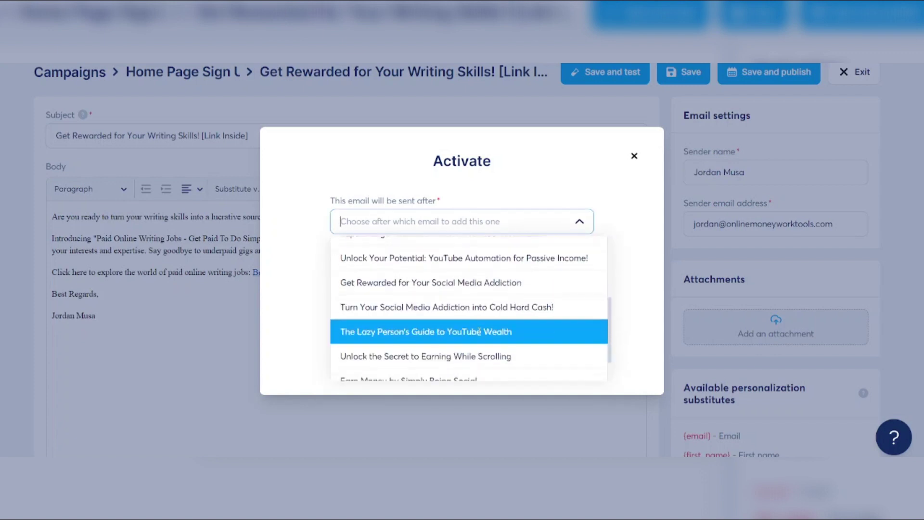
scroll(480, 335, down, 1)
click(460, 316)
click(397, 274)
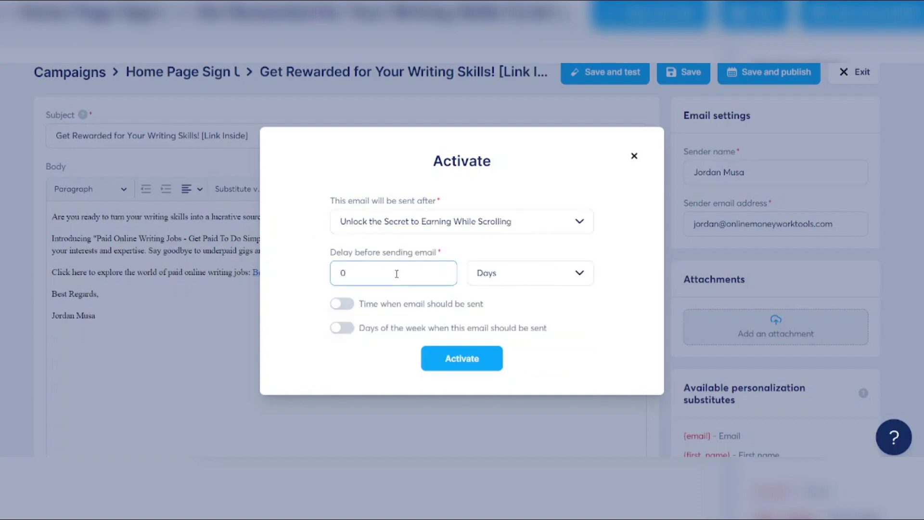
drag(397, 273, 316, 282)
text(1)
click(344, 355)
click(469, 361)
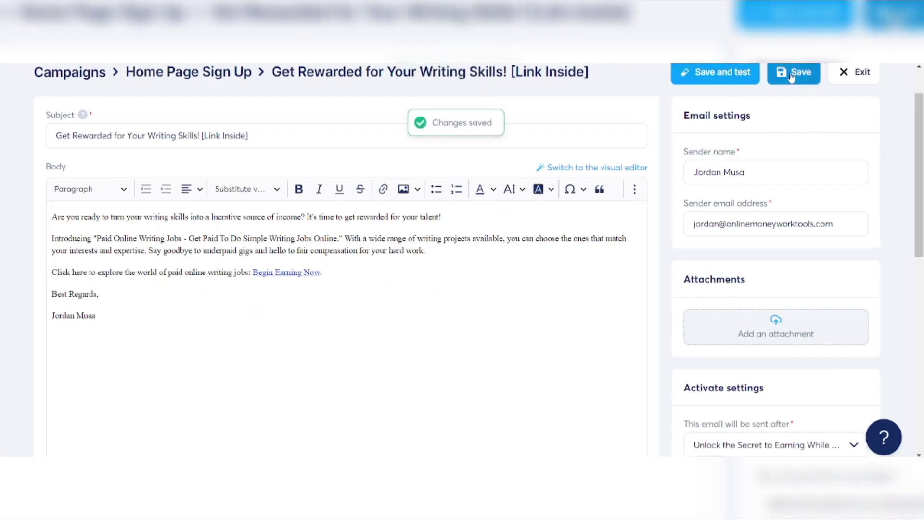
Save and confirm 'Get Rewarded for Your Writing Skills' now ends the email list, 1-day delay, active
click(793, 72)
click(854, 72)
scroll(487, 163, down, 3)
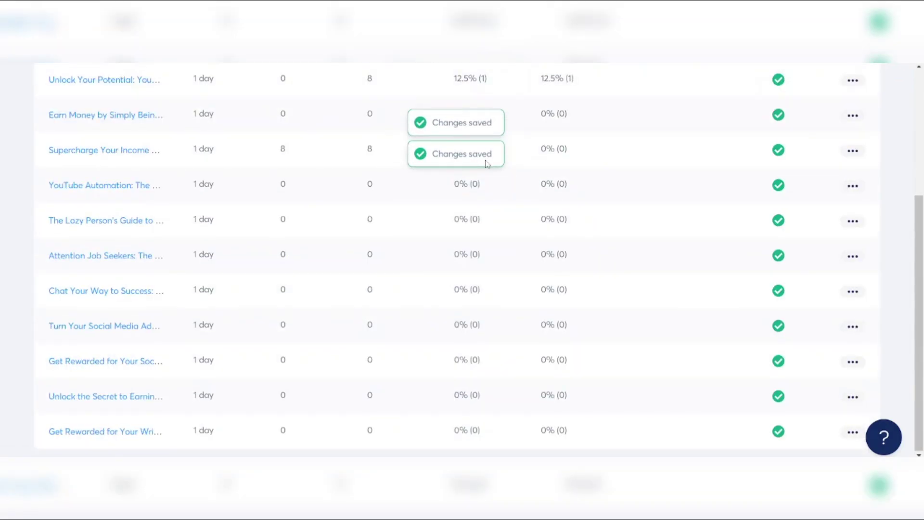